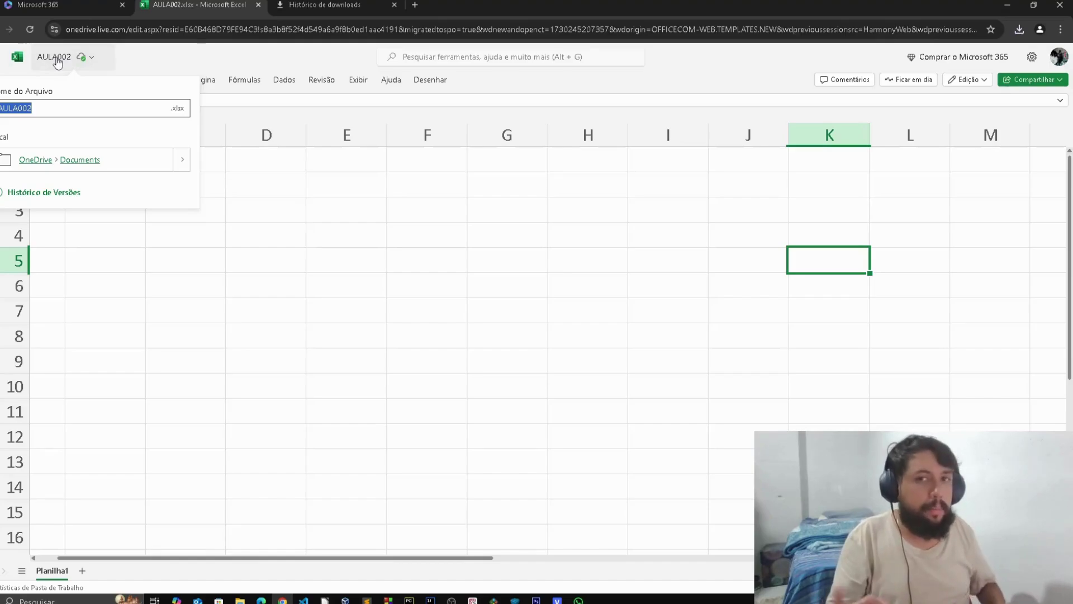
Rename the workbook to AULA003.
{"action": "left_click", "coordinate": [46, 106]}
{"action": "key", "text": "BackSpace"}
{"action": "type", "text": "3"}
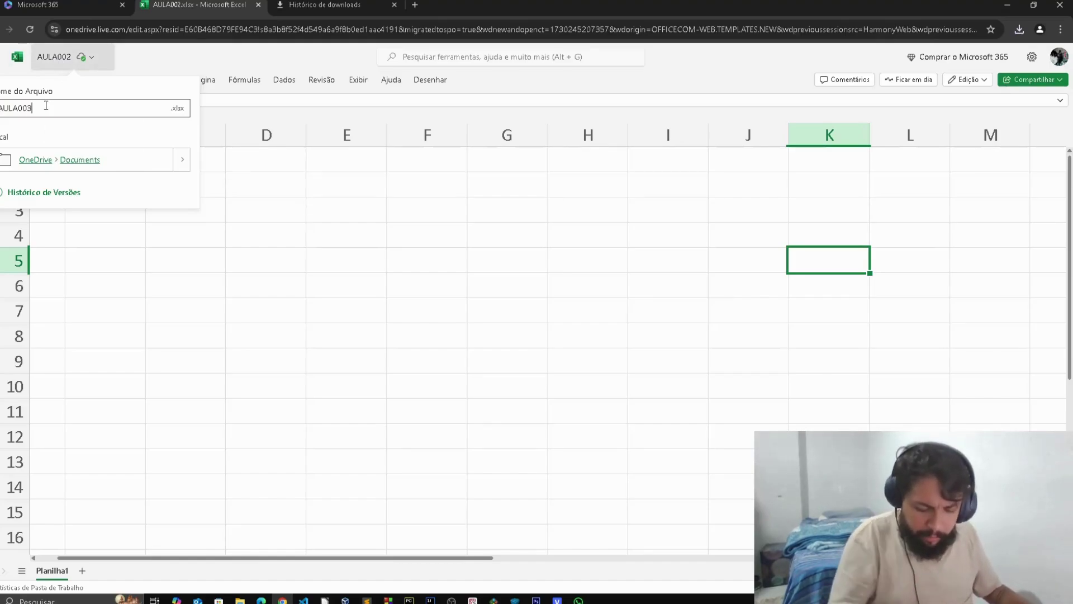
{"action": "key", "text": "Return"}
{"action": "left_click_drag", "start_coordinate": [184, 208], "coordinate": [45, 160]}
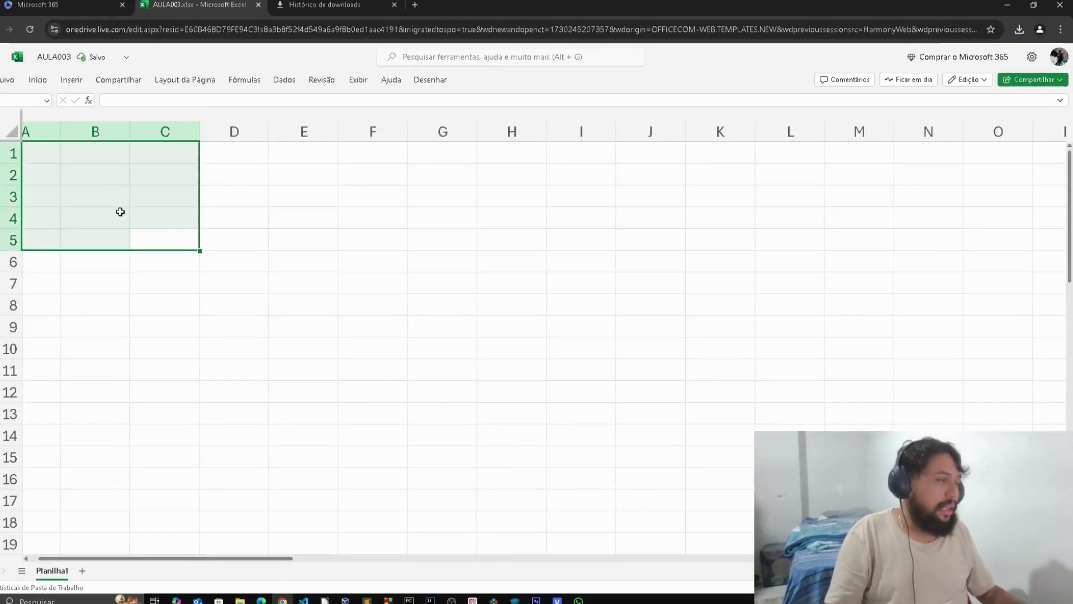
{"action": "left_click", "coordinate": [237, 237]}
{"action": "left_click_drag", "start_coordinate": [211, 231], "coordinate": [4, 112]}
{"action": "left_click", "coordinate": [126, 207]}
{"action": "left_click_drag", "start_coordinate": [38, 144], "coordinate": [14, 223]}
{"action": "left_click", "coordinate": [192, 229]}
{"action": "left_click", "coordinate": [213, 187]}
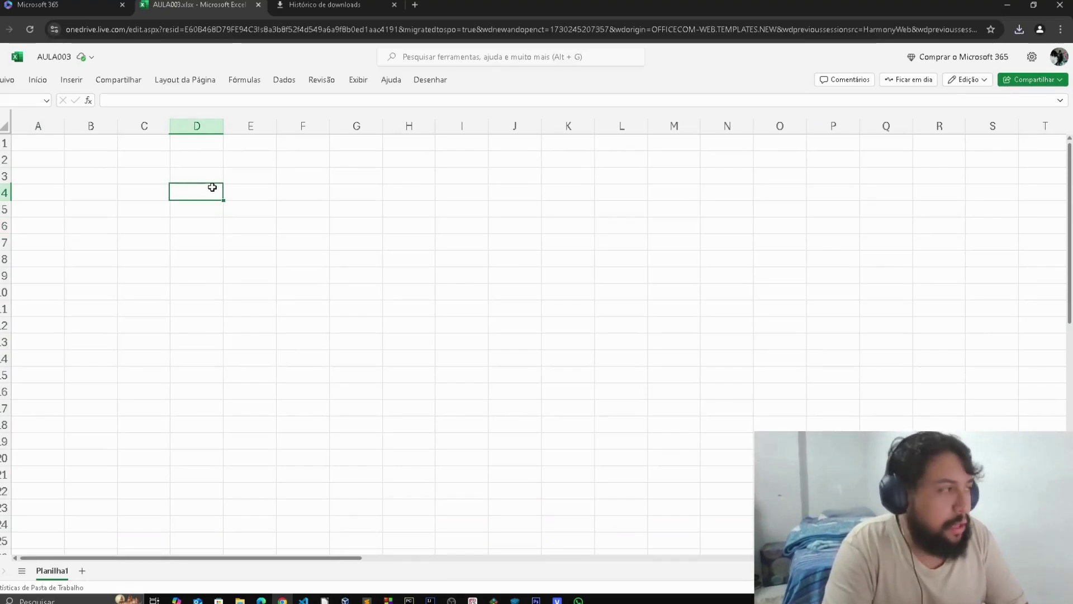
Go through the individual cells of row 1 from A1 across to K1.
{"action": "left_click", "coordinate": [34, 143]}
{"action": "left_click", "coordinate": [95, 143]}
{"action": "left_click", "coordinate": [144, 145]}
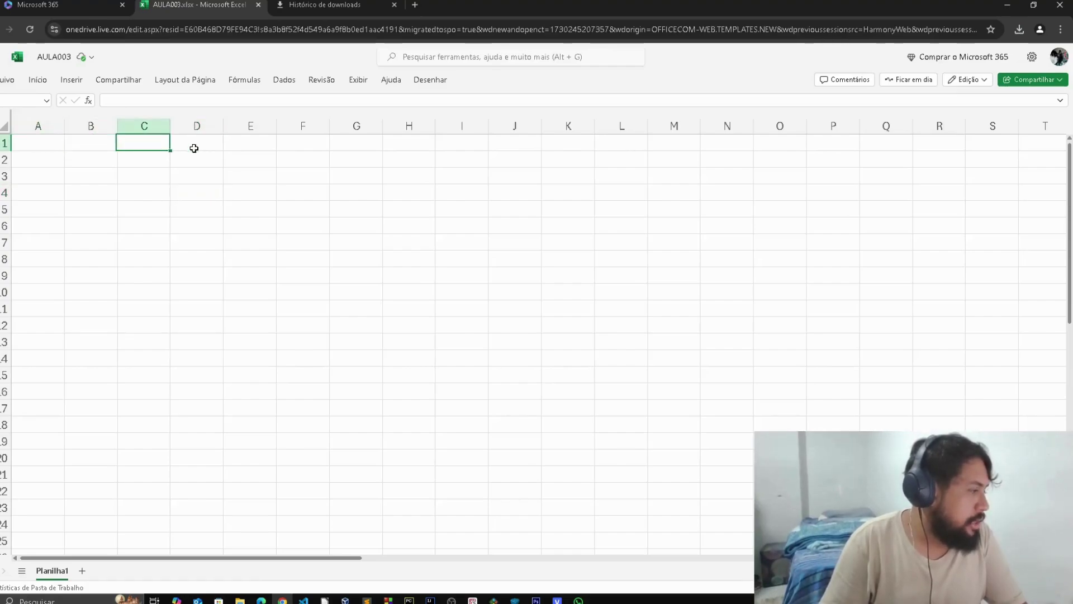
{"action": "left_click", "coordinate": [196, 146]}
{"action": "left_click", "coordinate": [259, 147]}
{"action": "left_click", "coordinate": [304, 147]}
{"action": "left_click", "coordinate": [399, 146]}
{"action": "left_click", "coordinate": [460, 147]}
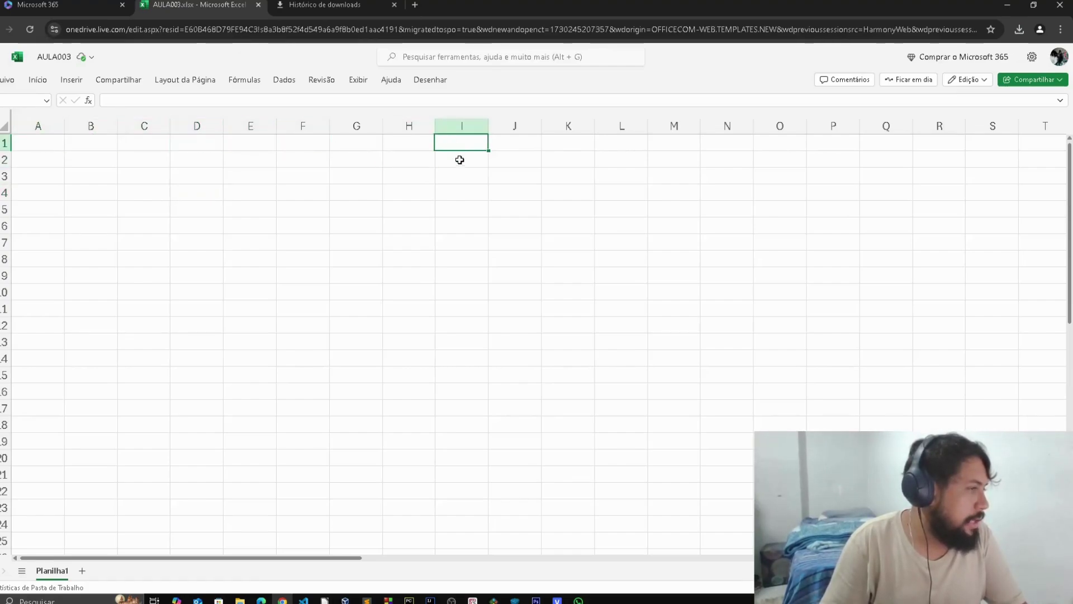
{"action": "left_click", "coordinate": [510, 142]}
{"action": "left_click_drag", "start_coordinate": [576, 144], "coordinate": [584, 152]}
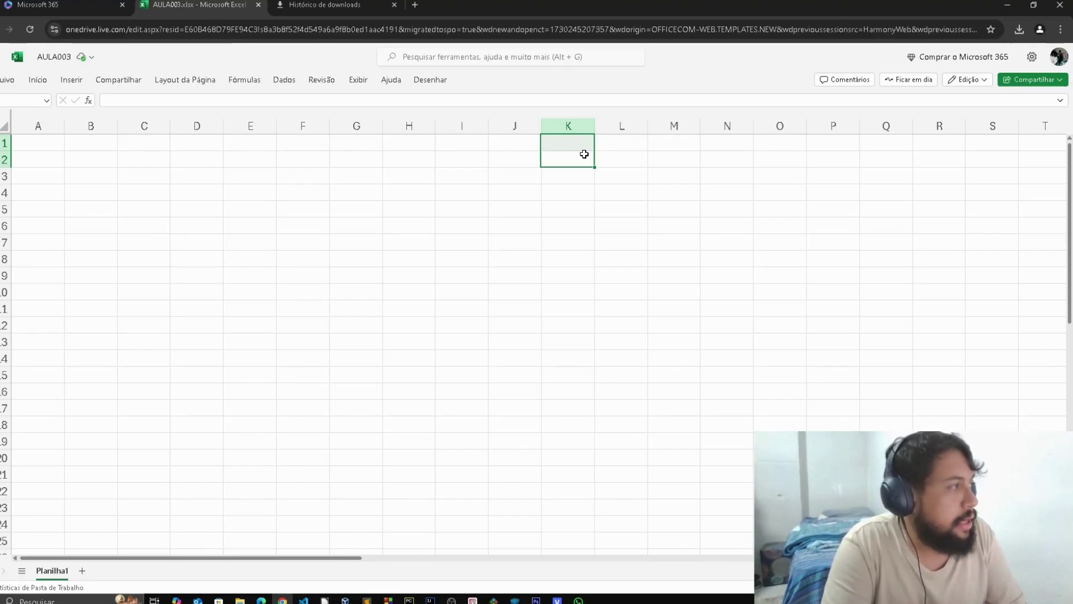
Highlight the columns from A across the visible sheet, and highlight rows 1 to 20.
{"action": "left_click", "coordinate": [333, 155]}
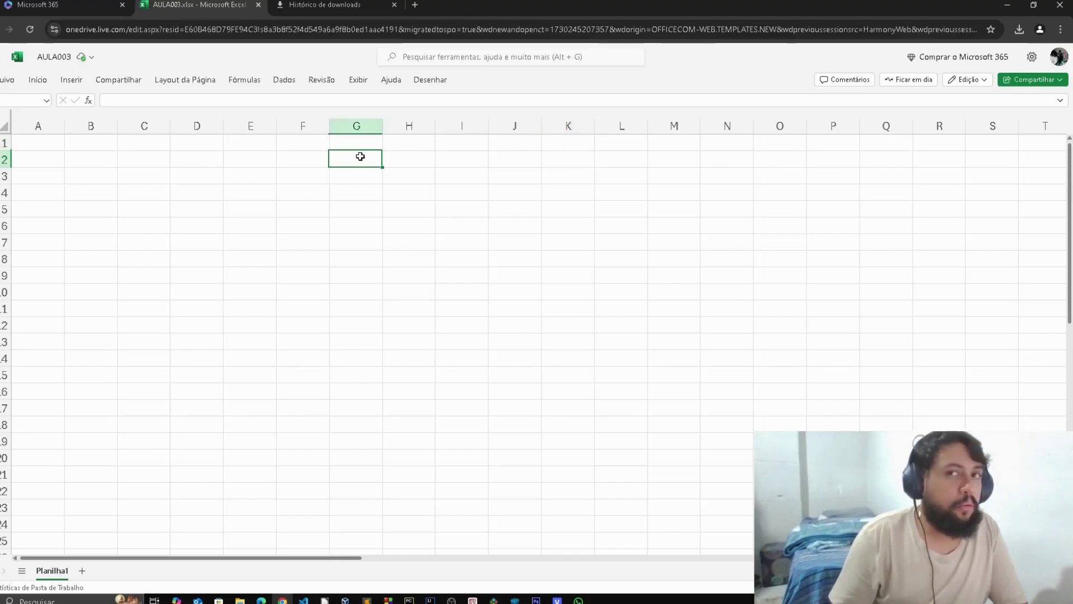
{"action": "left_click_drag", "start_coordinate": [40, 125], "coordinate": [1015, 143]}
{"action": "left_click", "coordinate": [4, 143]}
{"action": "left_click_drag", "start_coordinate": [4, 143], "coordinate": [4, 458]}
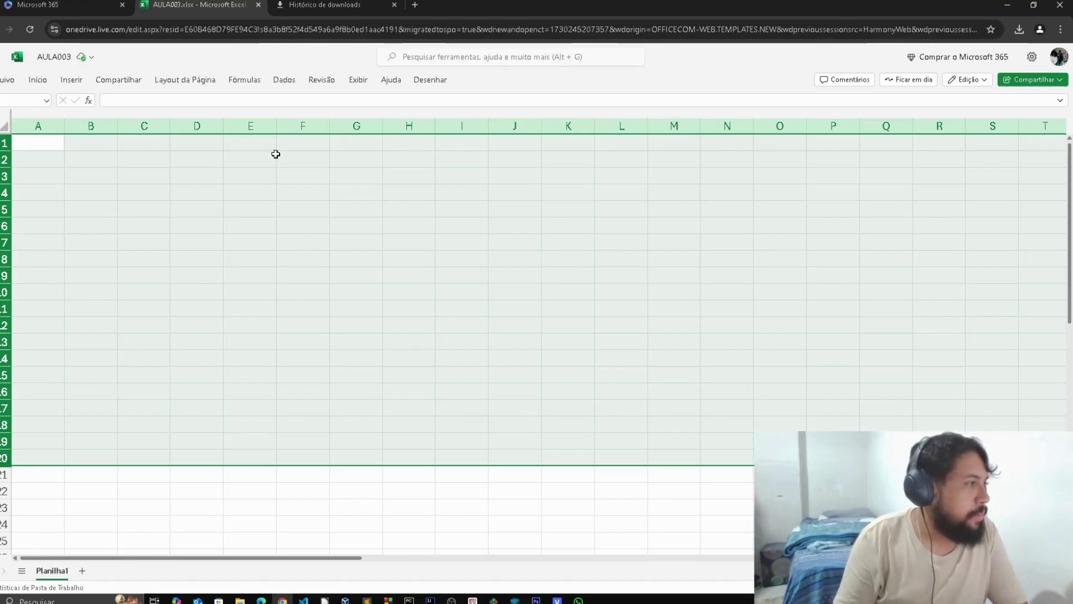
{"action": "left_click", "coordinate": [260, 191]}
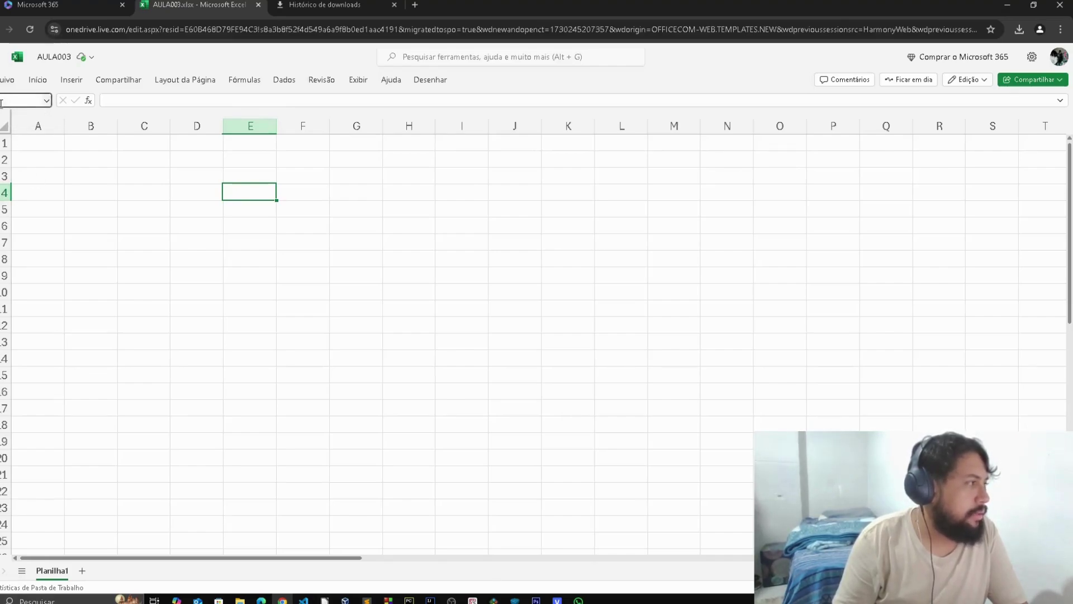
Enter the value 3 in cells E4 and C9.
{"action": "left_click", "coordinate": [247, 163]}
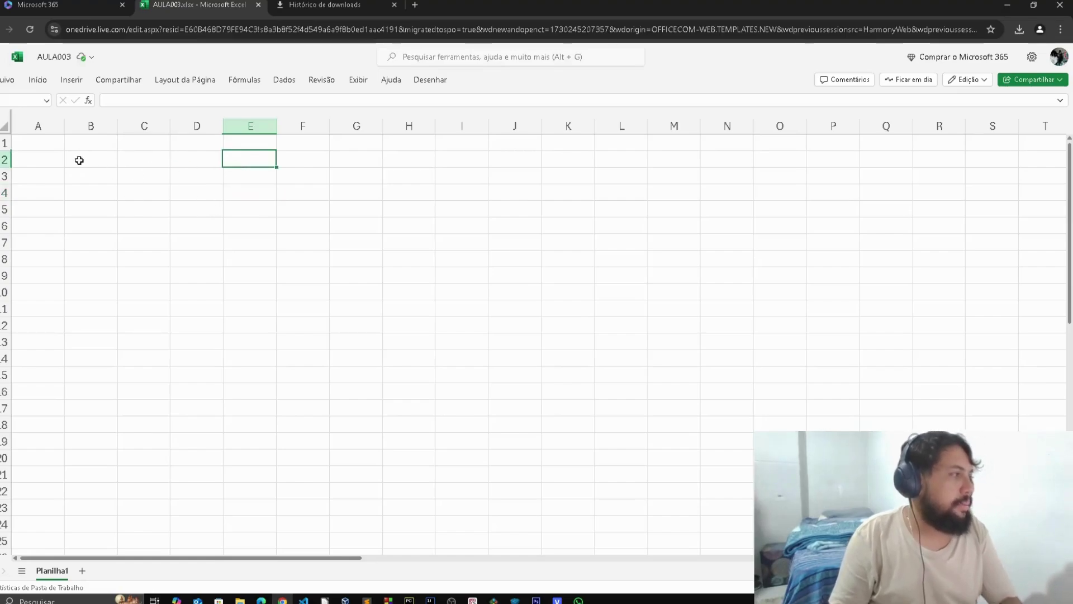
{"action": "left_click", "coordinate": [249, 192]}
{"action": "type", "text": "3"}
{"action": "left_click", "coordinate": [162, 274]}
{"action": "type", "text": "3"}
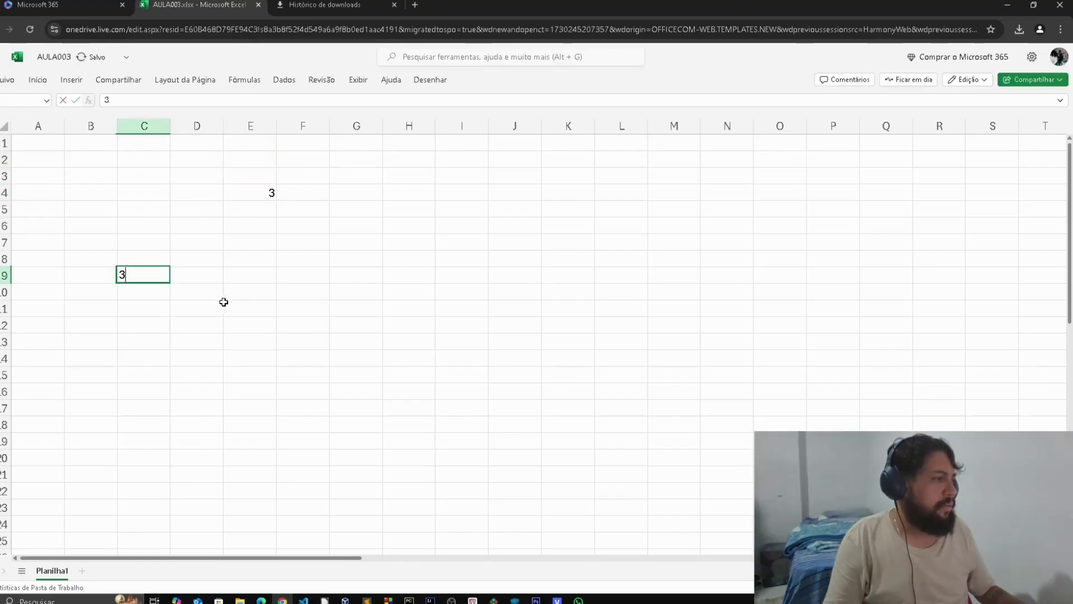
{"action": "left_click", "coordinate": [249, 324]}
Enter the formula =SOMA(E4+C9) in cell F12 and dismiss the function insertion tip.
{"action": "left_click", "coordinate": [304, 319]}
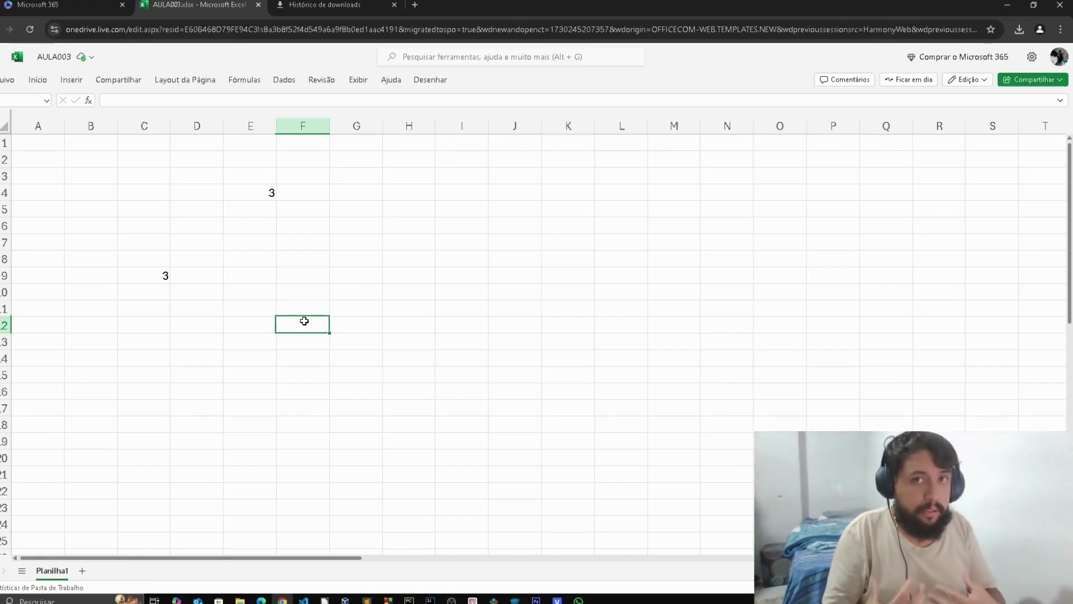
{"action": "type", "text": "="}
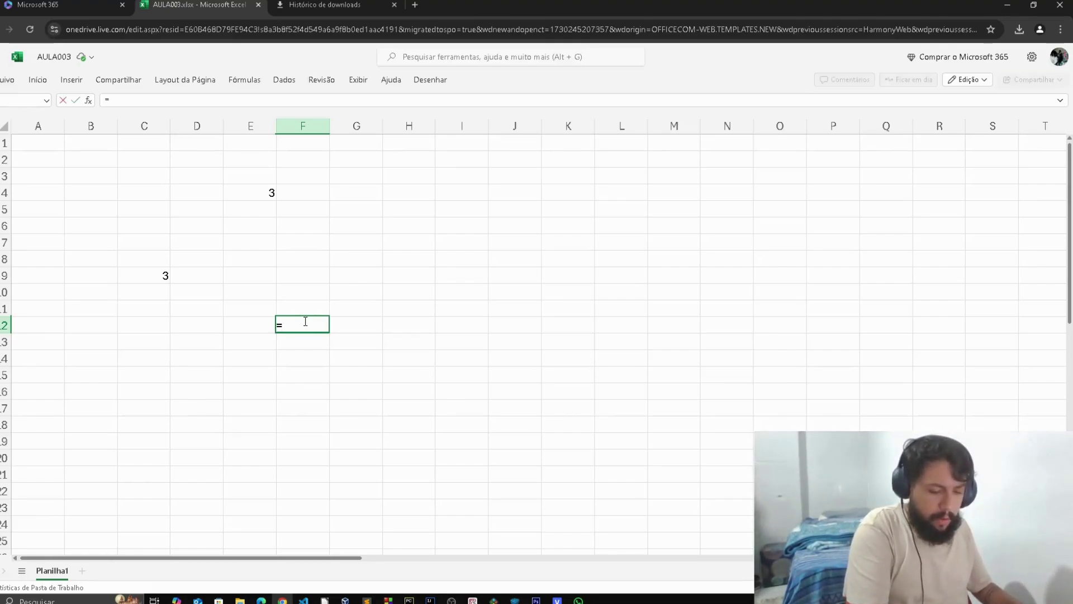
{"action": "type", "text": "SOMA("}
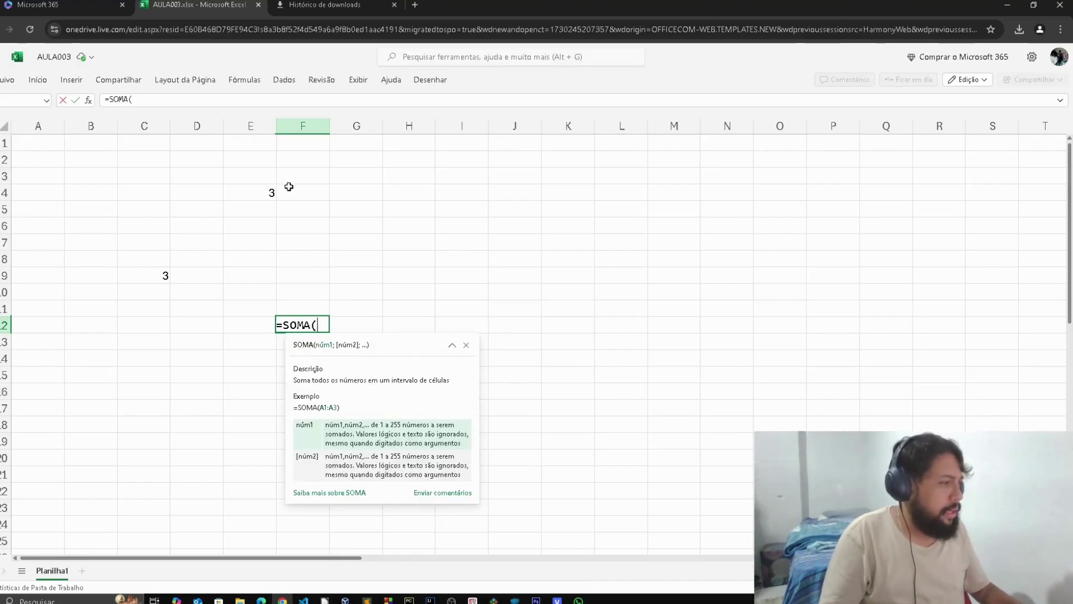
{"action": "left_click", "coordinate": [260, 192]}
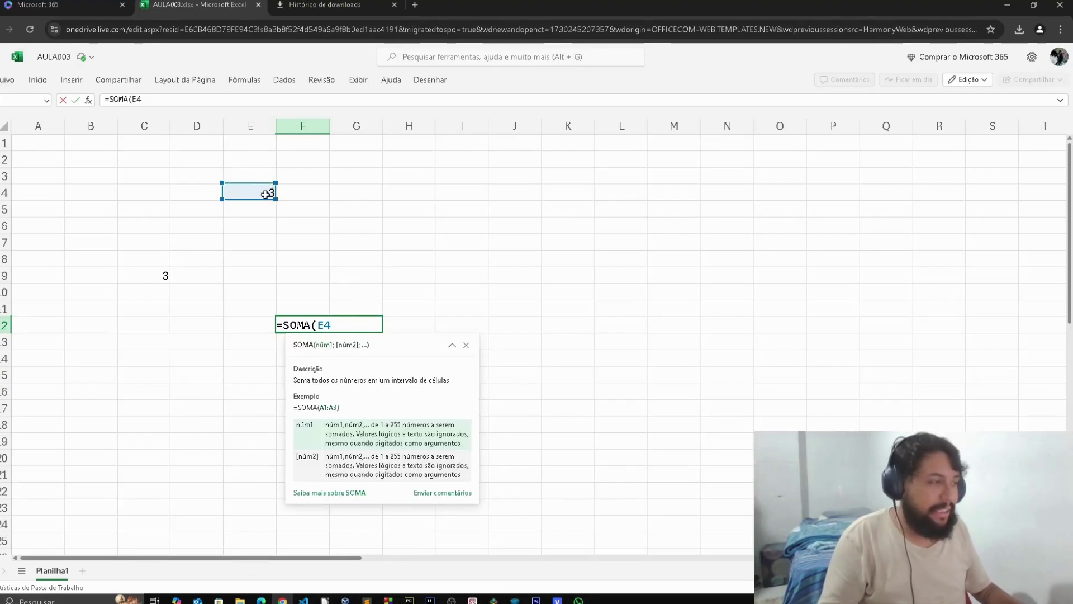
{"action": "type", "text": "+"}
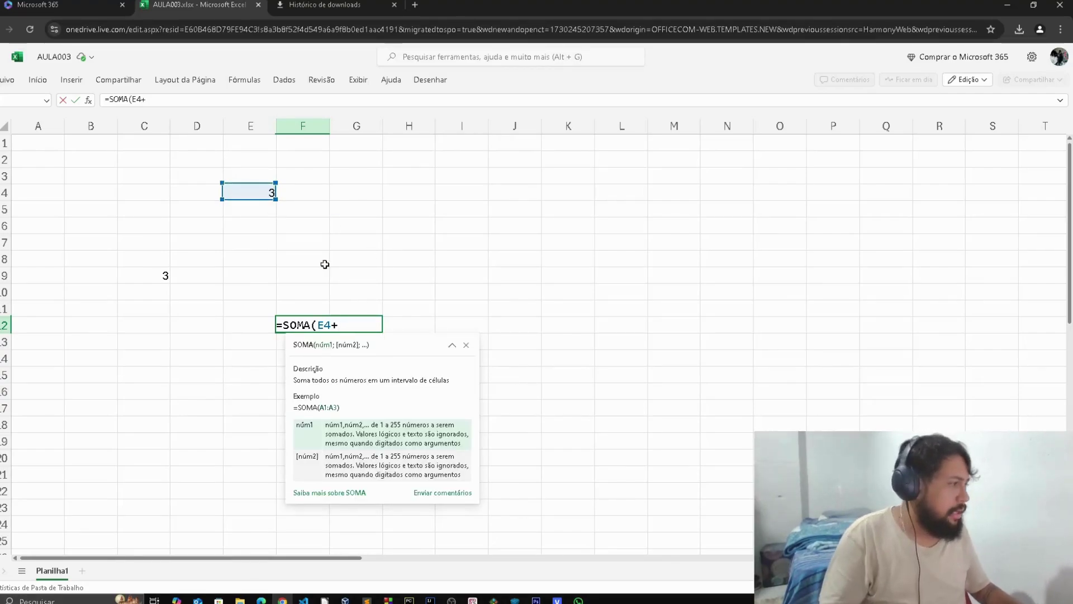
{"action": "left_click", "coordinate": [153, 278]}
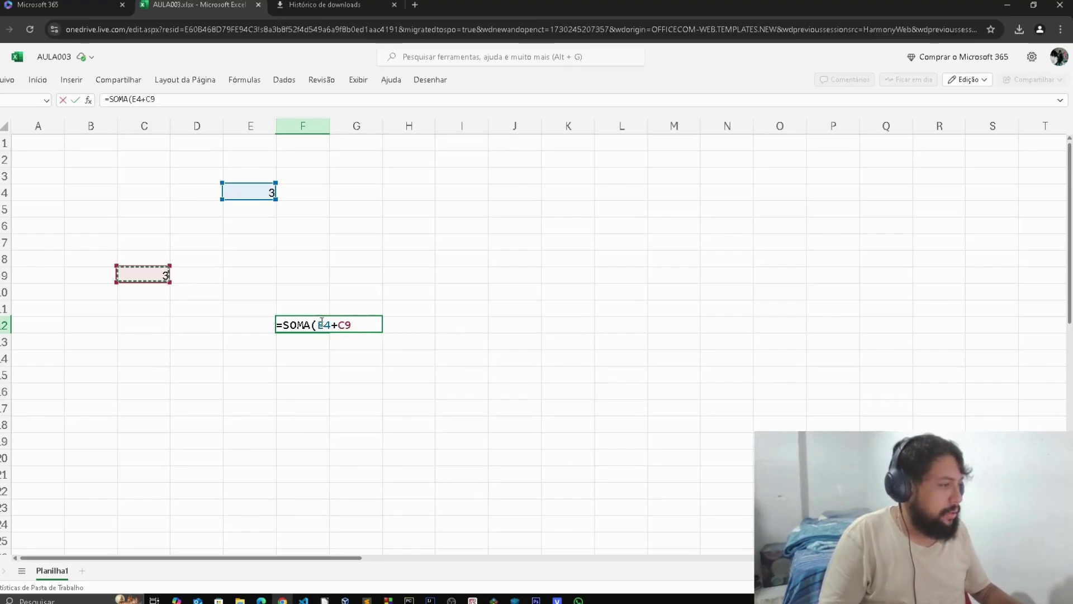
{"action": "type", "text": ")"}
{"action": "key", "text": "Return"}
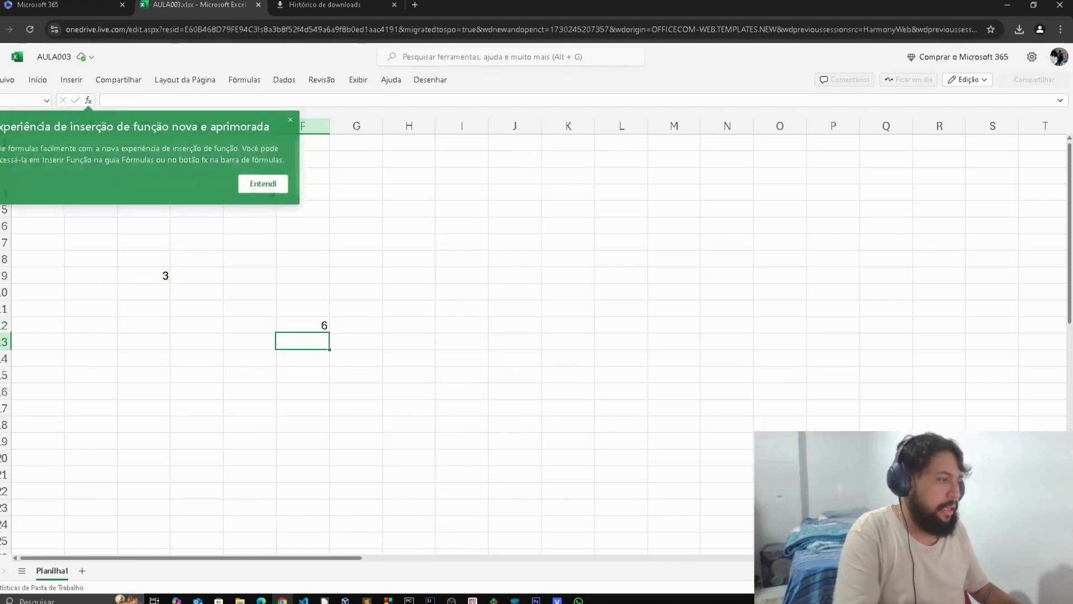
{"action": "key", "text": "Escape"}
Inspect cells E4 and C9, which supply the numbers for the sum.
{"action": "key", "text": "Up"}
{"action": "key", "text": "Up"}
{"action": "key", "text": "Up"}
{"action": "key", "text": "Up"}
{"action": "key", "text": "Up"}
{"action": "key", "text": "Up"}
{"action": "key", "text": "Up"}
{"action": "key", "text": "Up"}
{"action": "key", "text": "Up"}
{"action": "key", "text": "Left"}
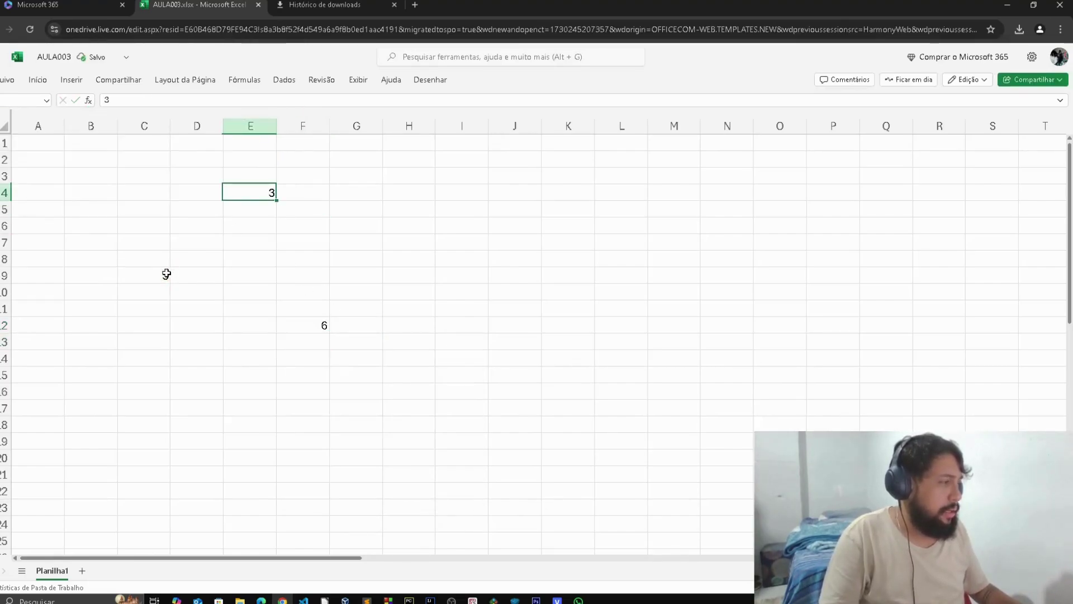
{"action": "left_click", "coordinate": [167, 274]}
Clear the sum formula from F12 and the numbers from E4 and C9.
{"action": "left_click", "coordinate": [313, 326]}
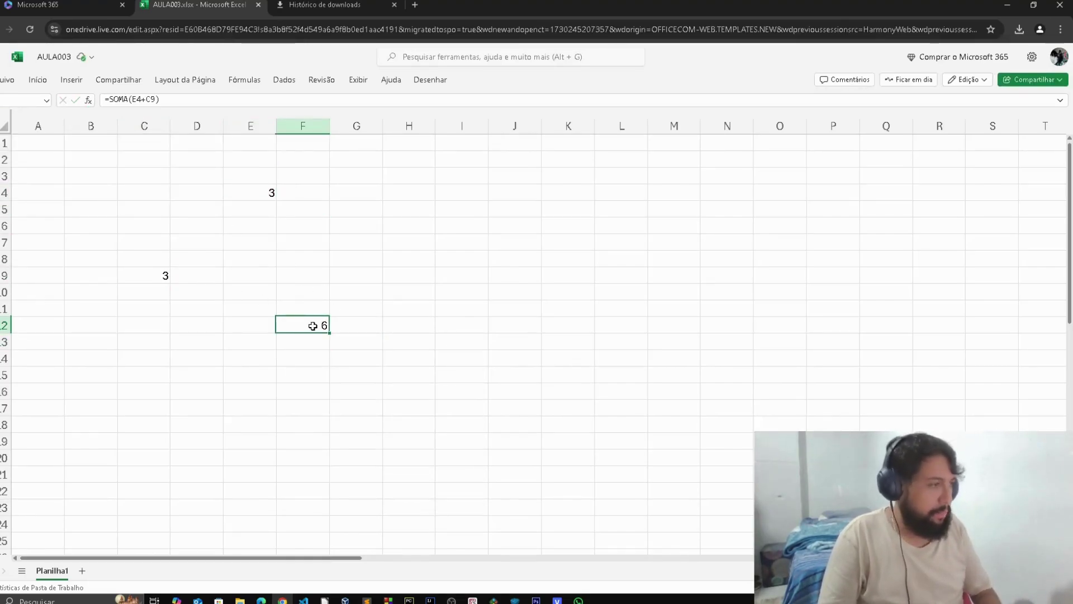
{"action": "key", "text": "Delete"}
{"action": "left_click", "coordinate": [268, 193]}
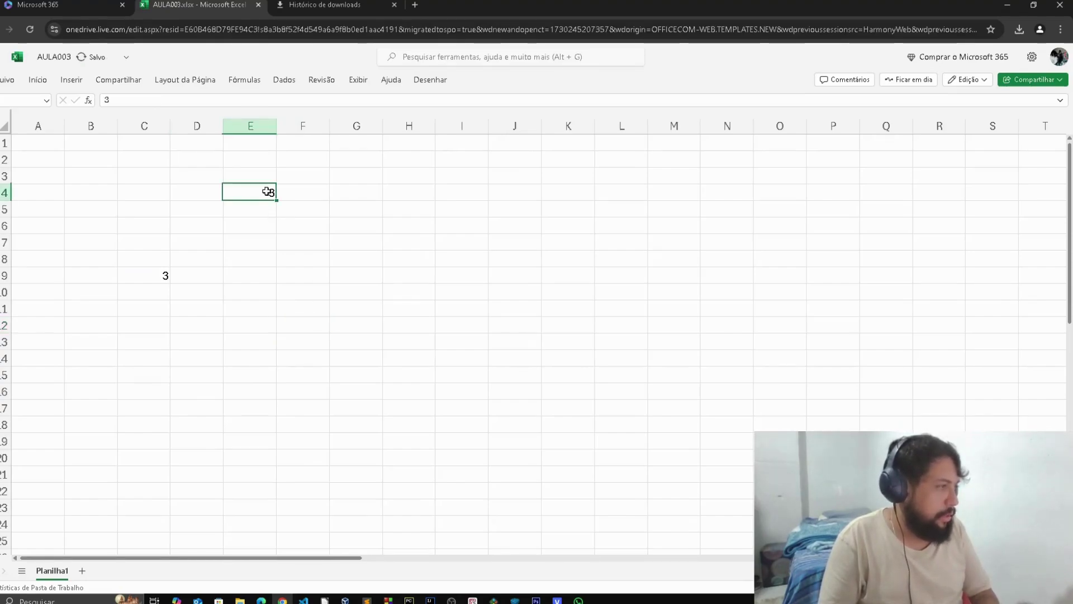
{"action": "key", "text": "Delete"}
{"action": "left_click", "coordinate": [165, 275]}
{"action": "key", "text": "Delete"}
{"action": "left_click_drag", "start_coordinate": [229, 174], "coordinate": [123, 249]}
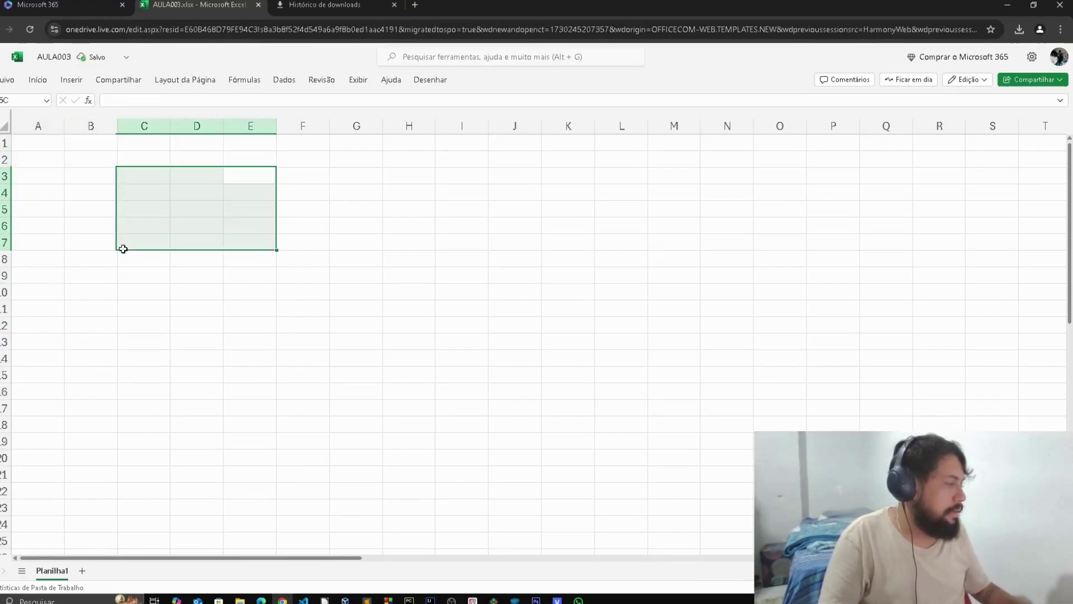
{"action": "left_click", "coordinate": [81, 171]}
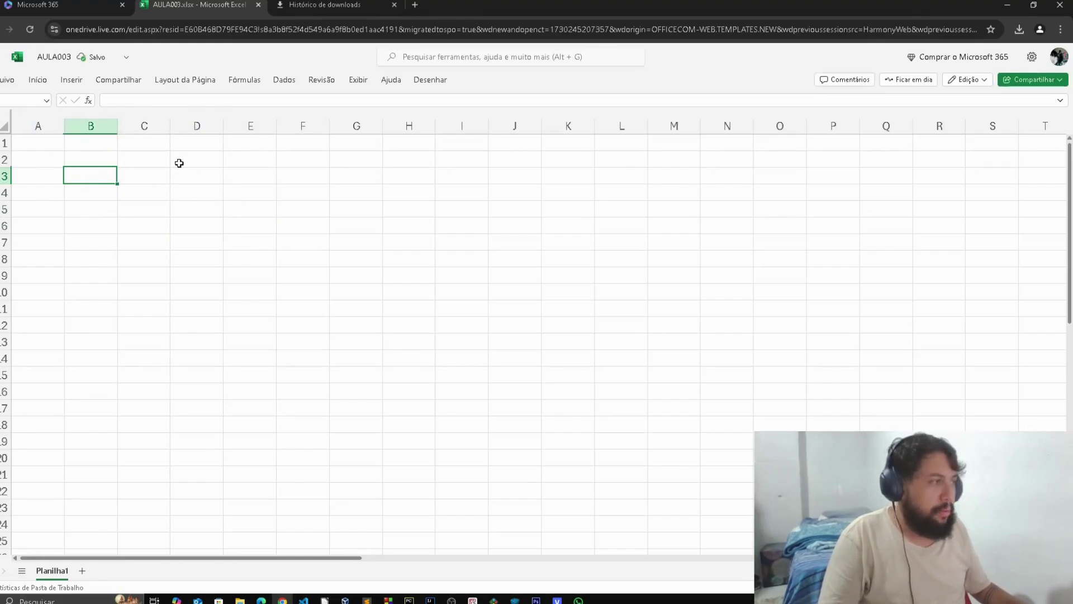
Enter the person's first name in cell A1, with only the initial letter capitalized.
{"action": "double_click", "coordinate": [50, 145]}
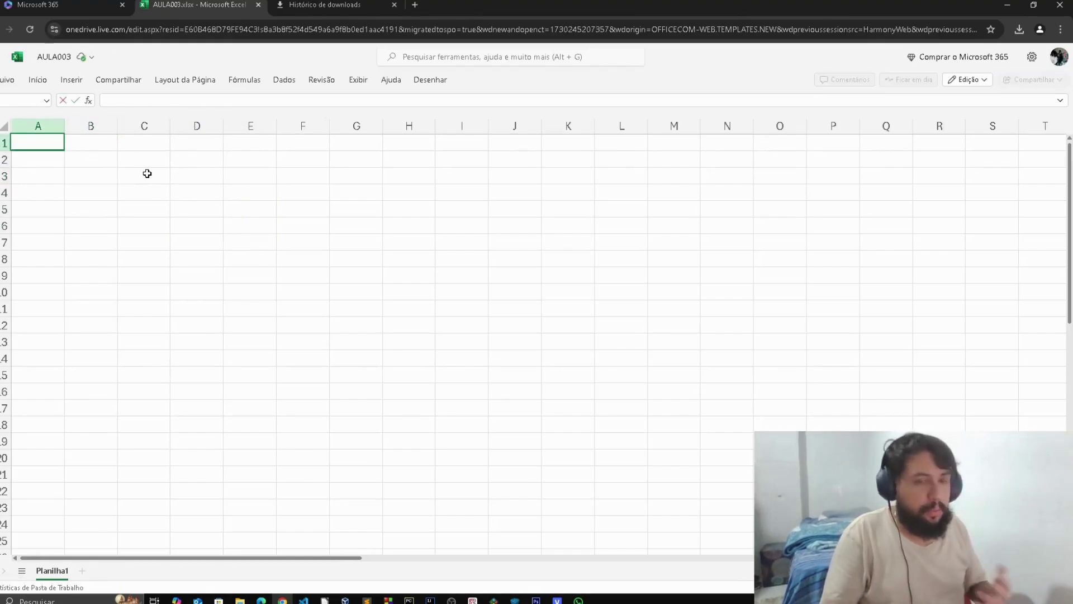
{"action": "type", "text": "bRUNO"}
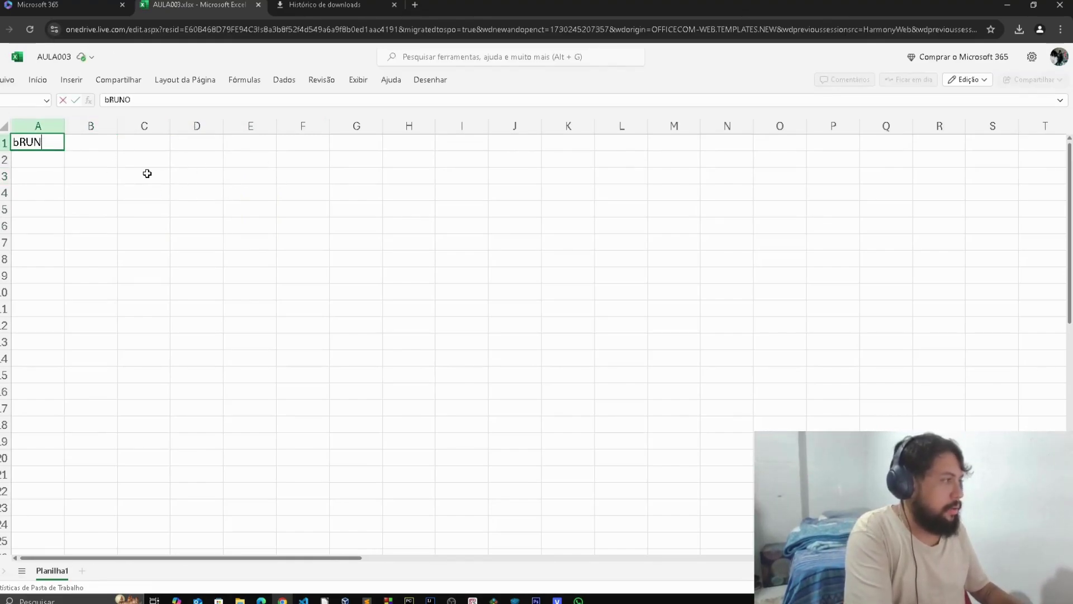
{"action": "key", "text": "BackSpace"}
{"action": "key", "text": "BackSpace"}
{"action": "key", "text": "BackSpace"}
{"action": "key", "text": "BackSpace"}
{"action": "key", "text": "BackSpace"}
{"action": "key", "text": "Caps_Lock"}
{"action": "type", "text": "Bruno"}
{"action": "key", "text": "Return"}
Enter 30 in cell B1 and the person's date in cell C1 in day/month/year form.
{"action": "key", "text": "Up"}
{"action": "key", "text": "Right"}
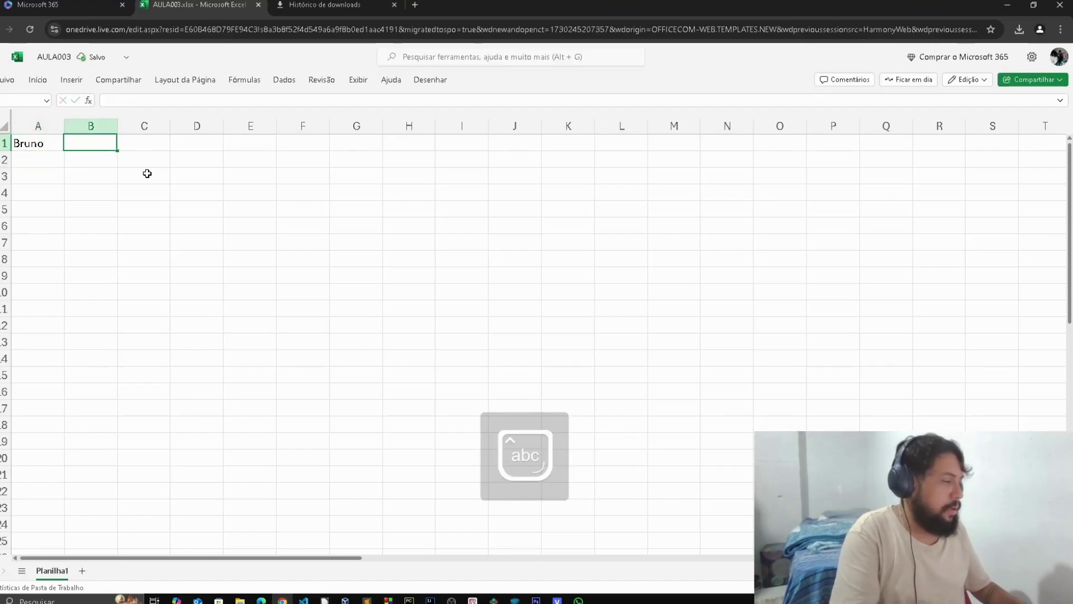
{"action": "type", "text": "30"}
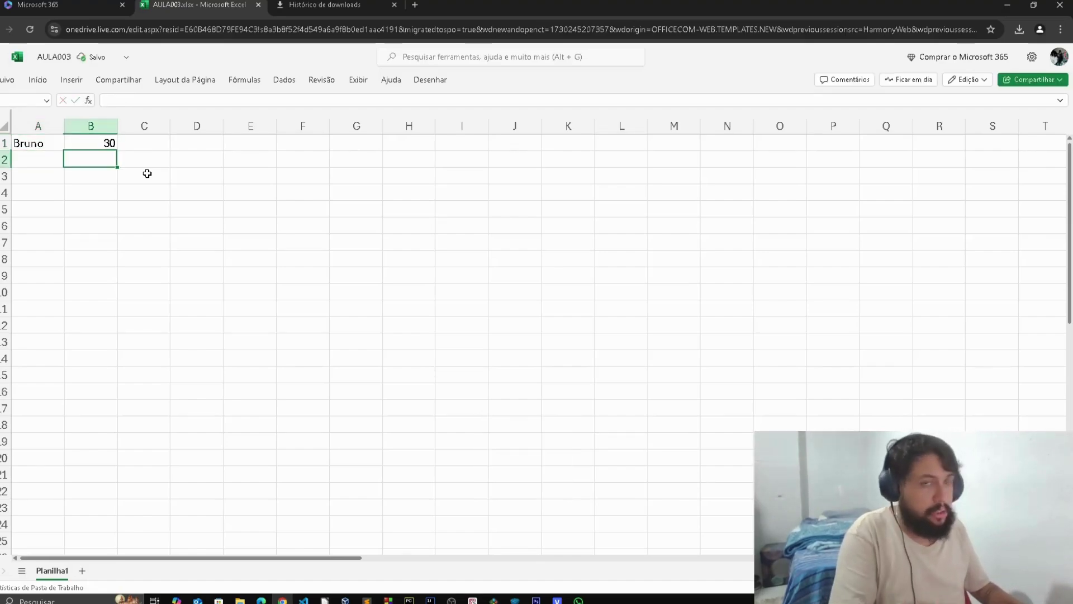
{"action": "key", "text": "Tab"}
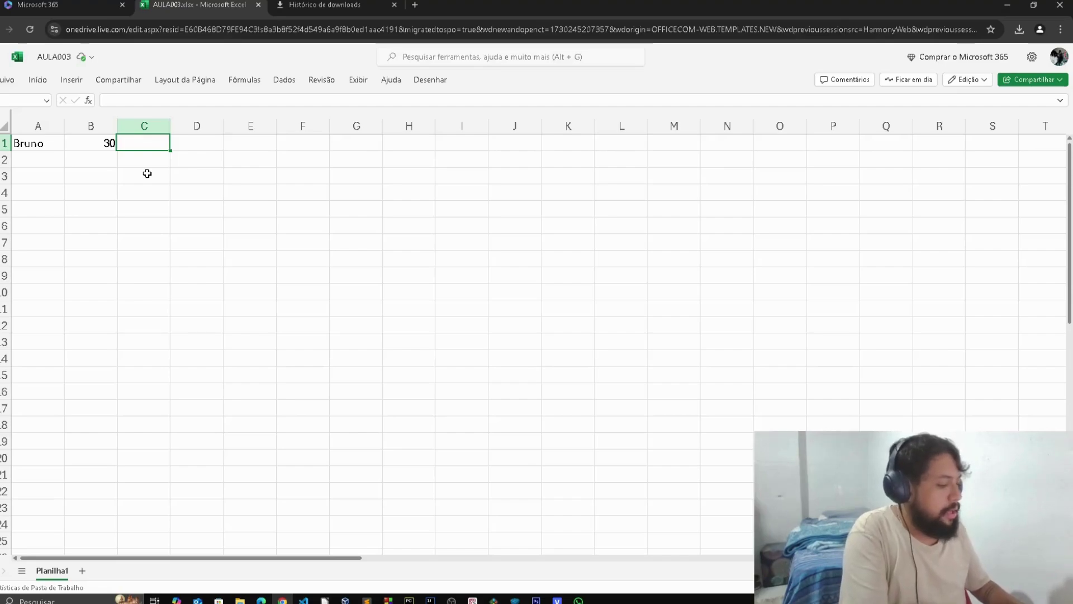
{"action": "type", "text": "20/07/1"}
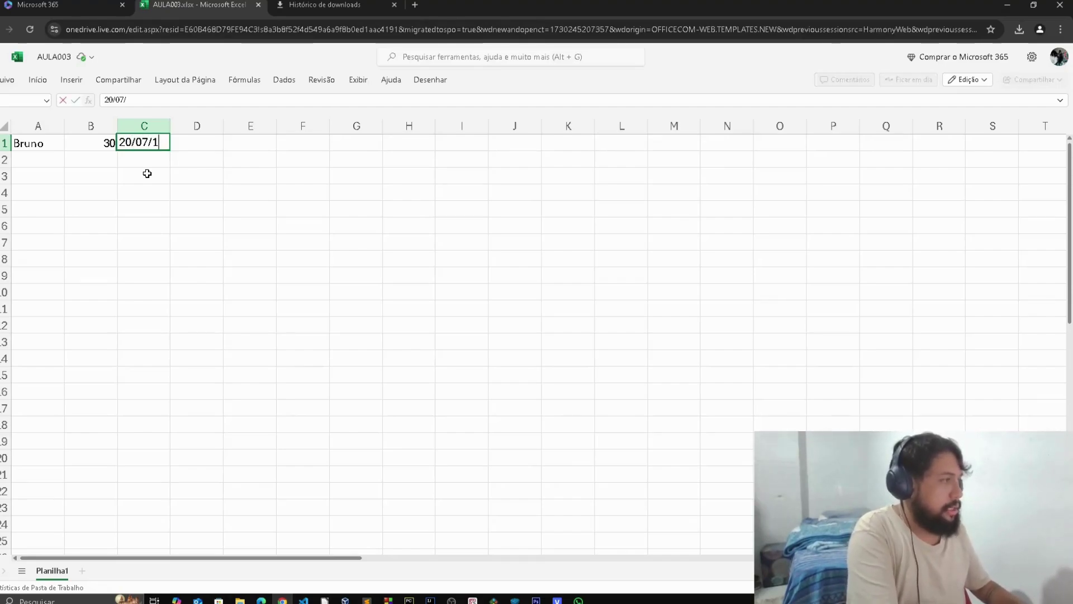
{"action": "type", "text": "998"}
{"action": "key", "text": "Return"}
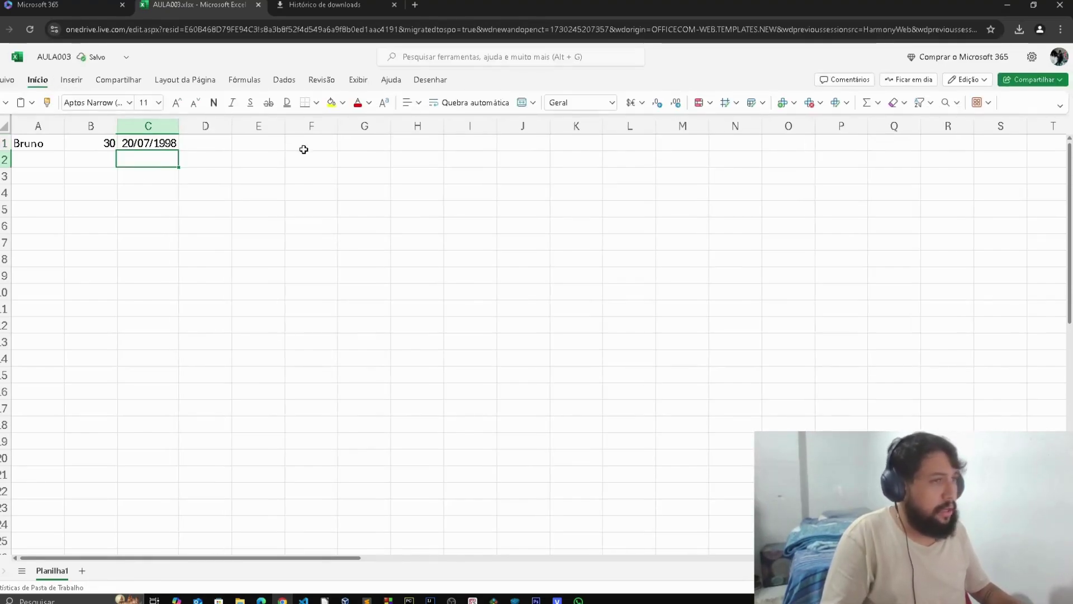
{"action": "left_click", "coordinate": [355, 219]}
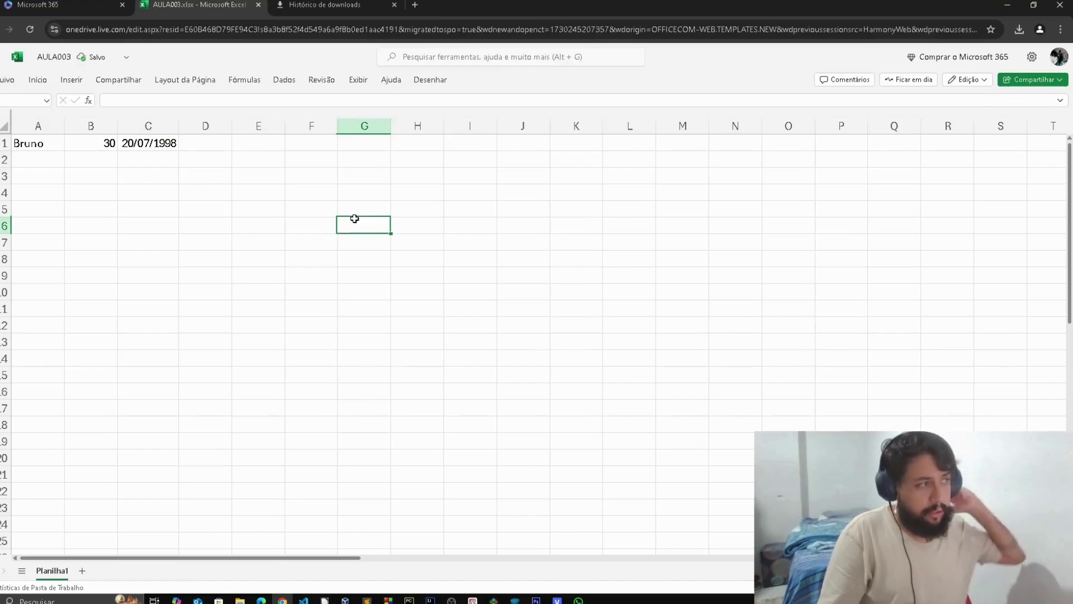
Look through the available number formats for the name cell A1, leaving its format as is.
{"action": "left_click", "coordinate": [39, 148]}
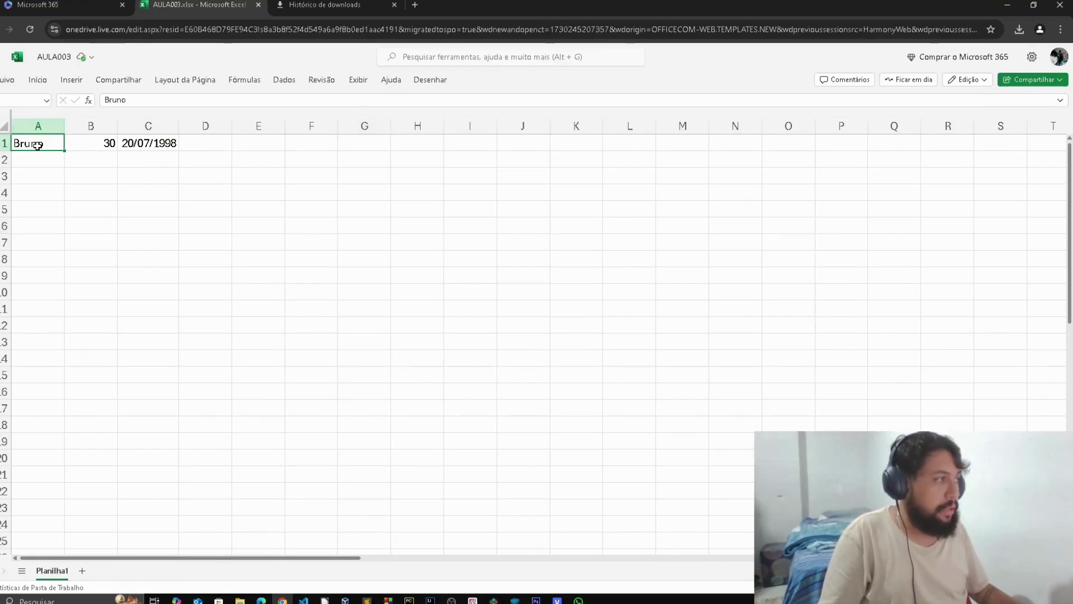
{"action": "left_click", "coordinate": [37, 80]}
{"action": "left_click", "coordinate": [37, 80]}
{"action": "left_click", "coordinate": [37, 80]}
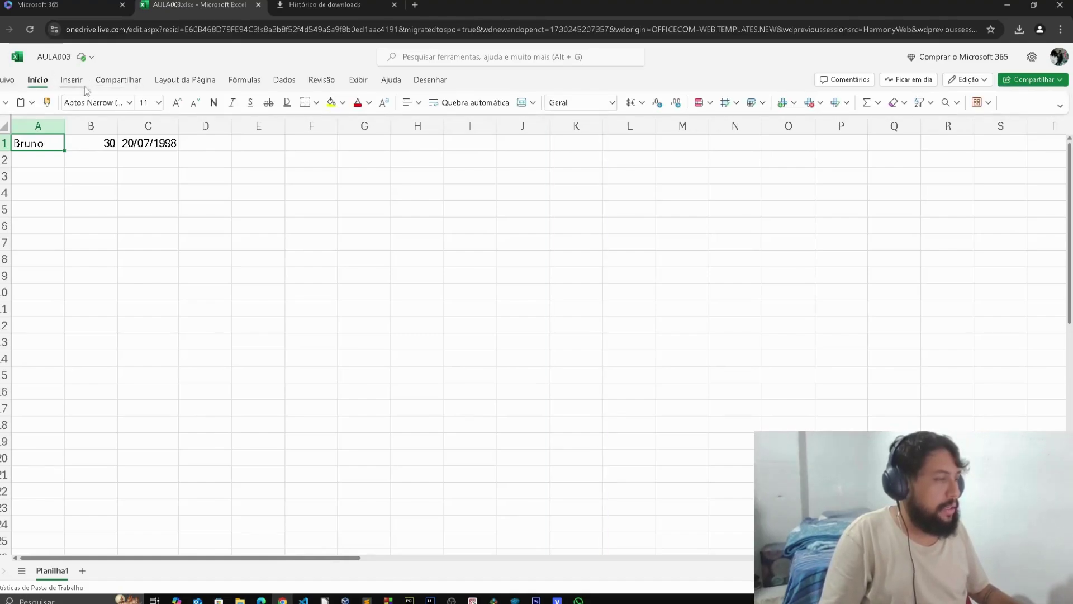
{"action": "left_click", "coordinate": [613, 103]}
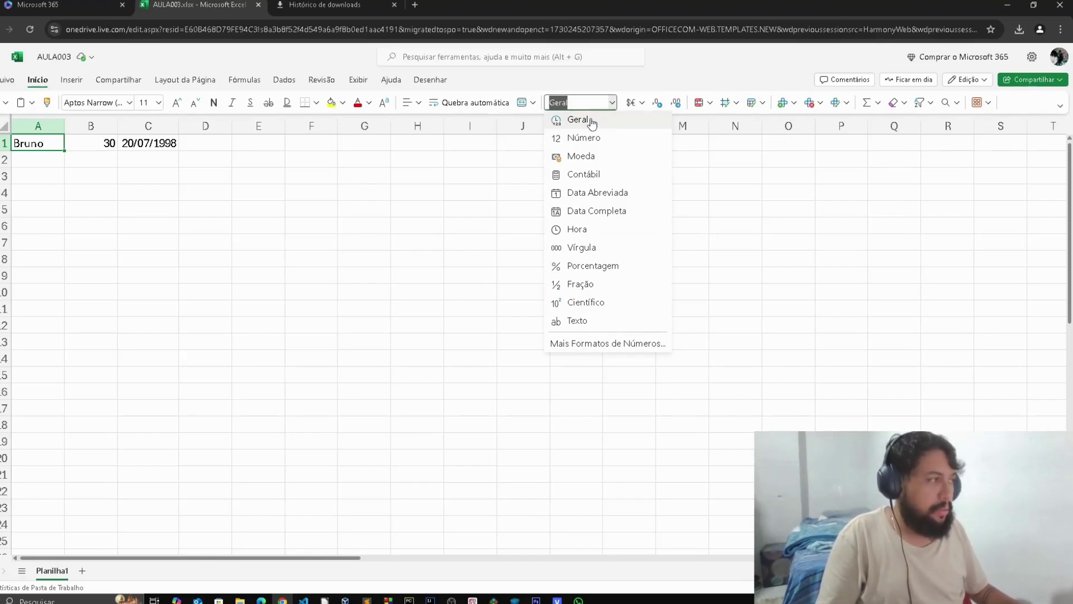
{"action": "left_click", "coordinate": [27, 144]}
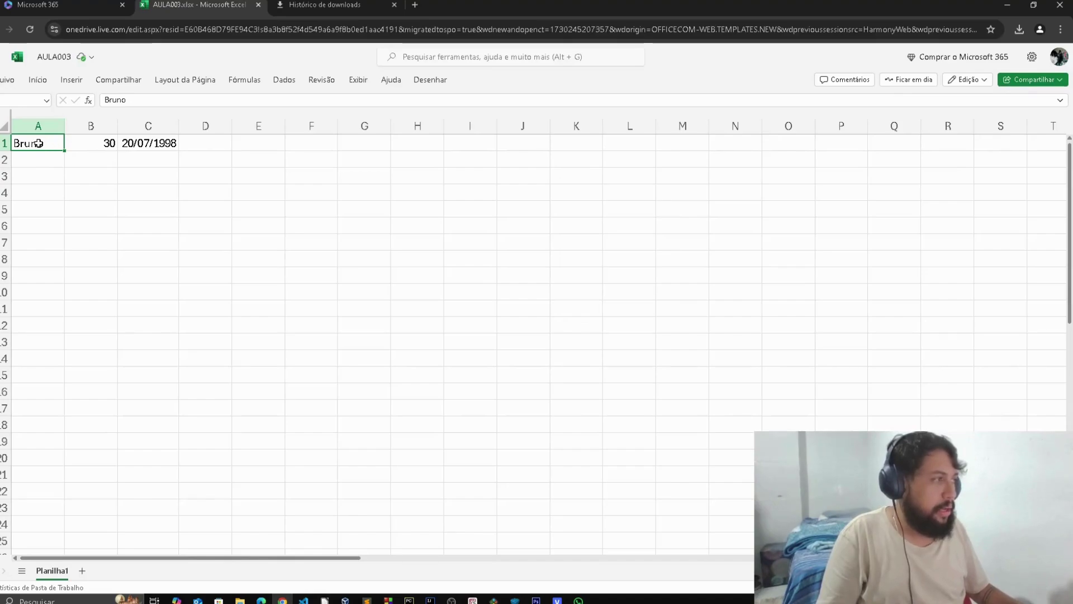
Apply the Text (Texto) number format to the name cell A1.
{"action": "left_click", "coordinate": [37, 79]}
{"action": "left_click", "coordinate": [612, 102]}
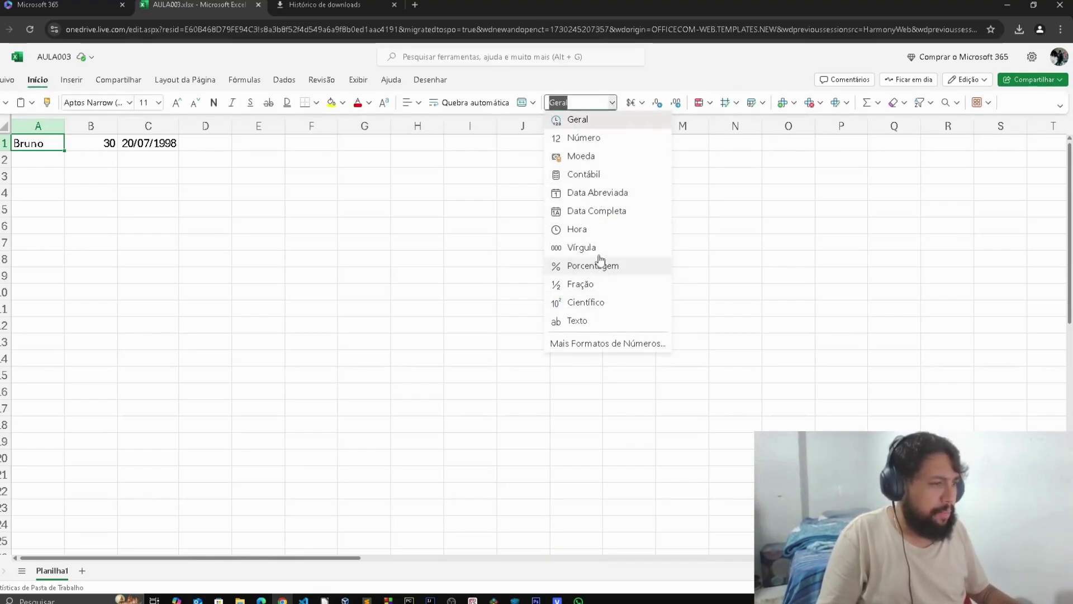
{"action": "left_click", "coordinate": [597, 330]}
Apply the Number (Número) format to the value in cell B1.
{"action": "left_click", "coordinate": [95, 143]}
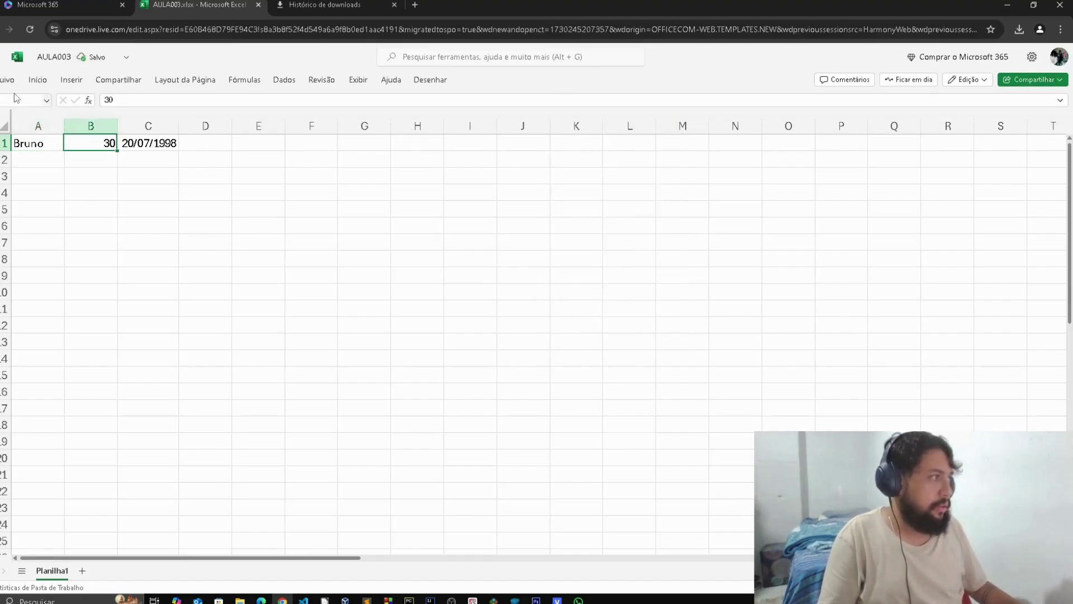
{"action": "left_click", "coordinate": [34, 81]}
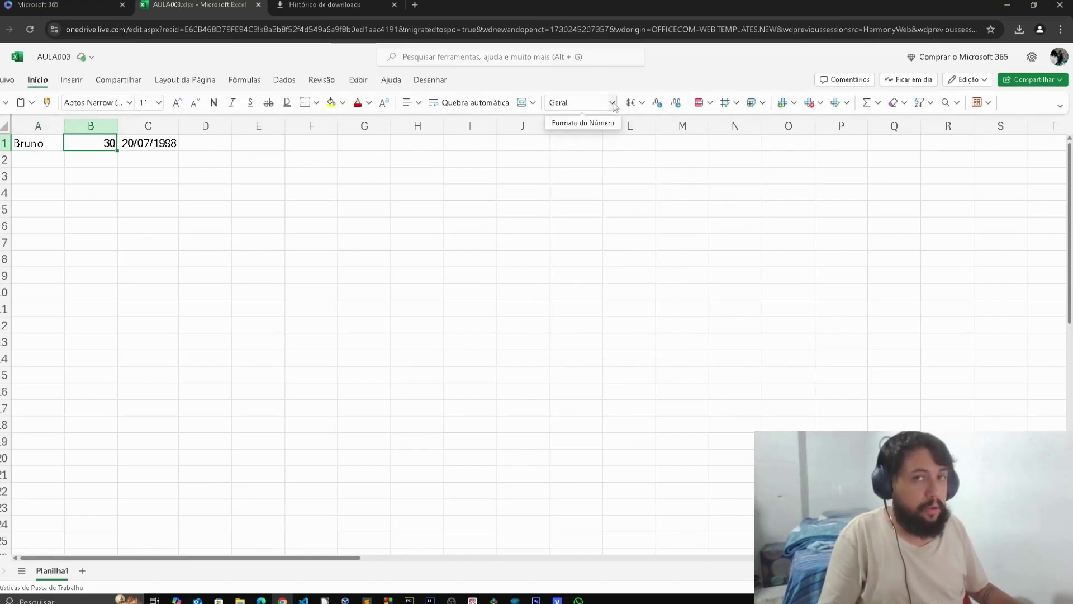
{"action": "left_click", "coordinate": [612, 103]}
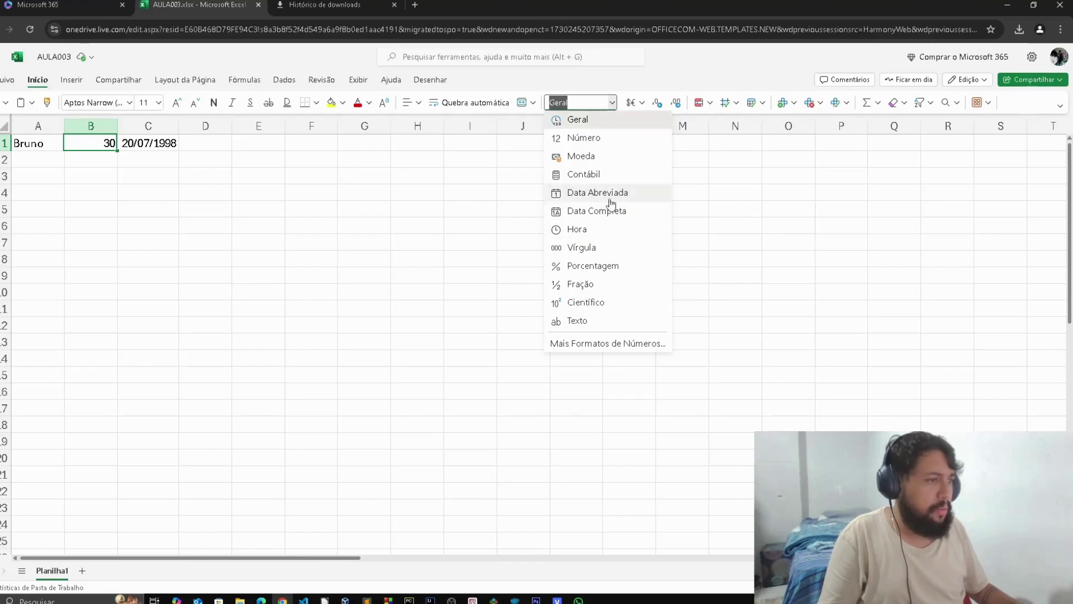
{"action": "left_click", "coordinate": [595, 140]}
Check which number format is assigned to the date cell C1.
{"action": "left_click", "coordinate": [167, 144]}
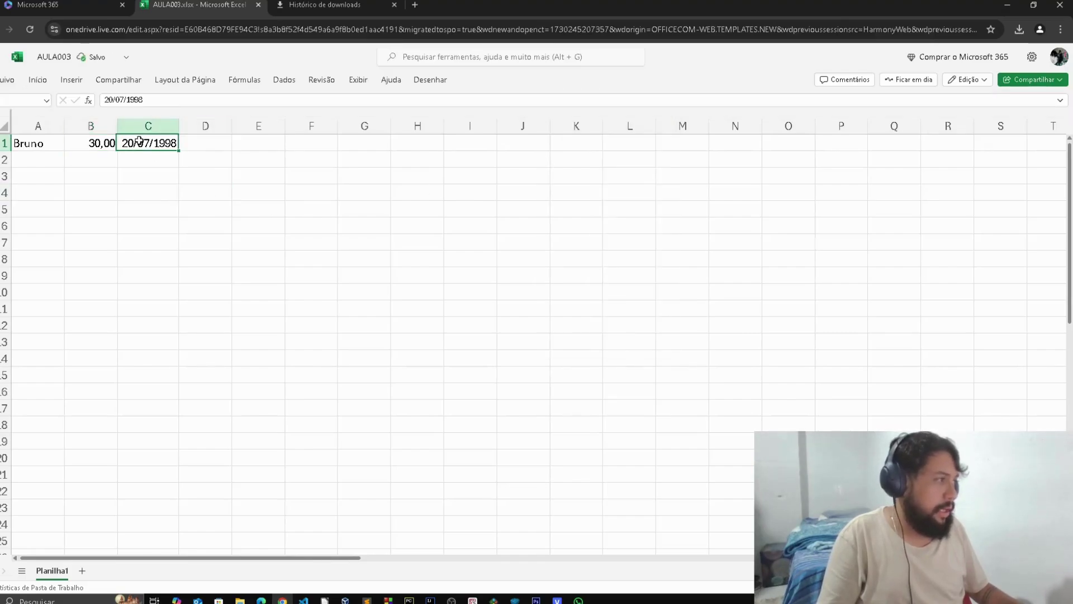
{"action": "left_click", "coordinate": [37, 80]}
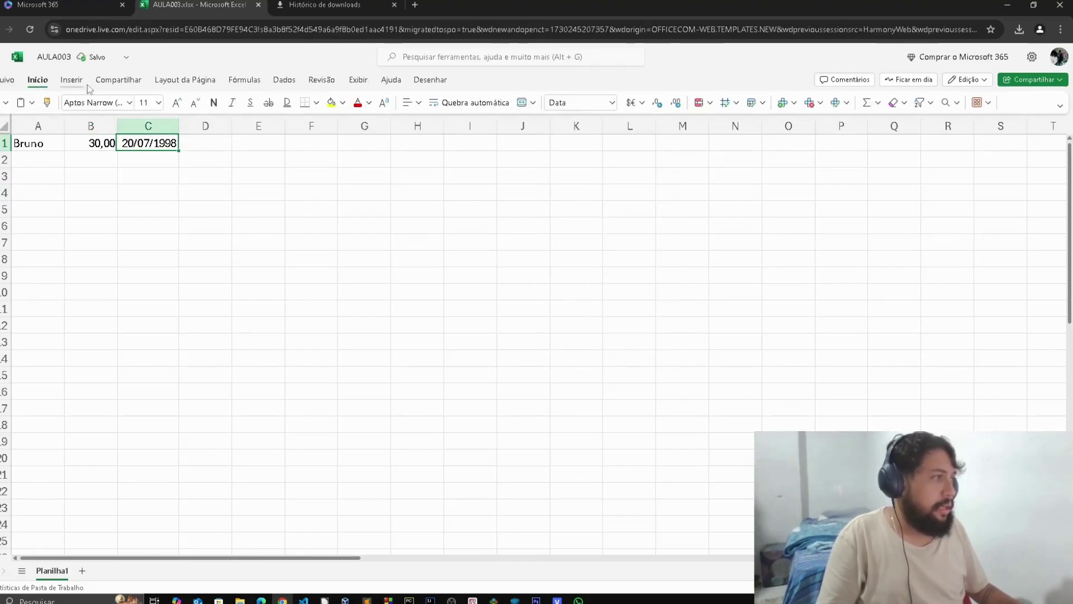
{"action": "left_click", "coordinate": [551, 102]}
{"action": "left_click", "coordinate": [579, 102]}
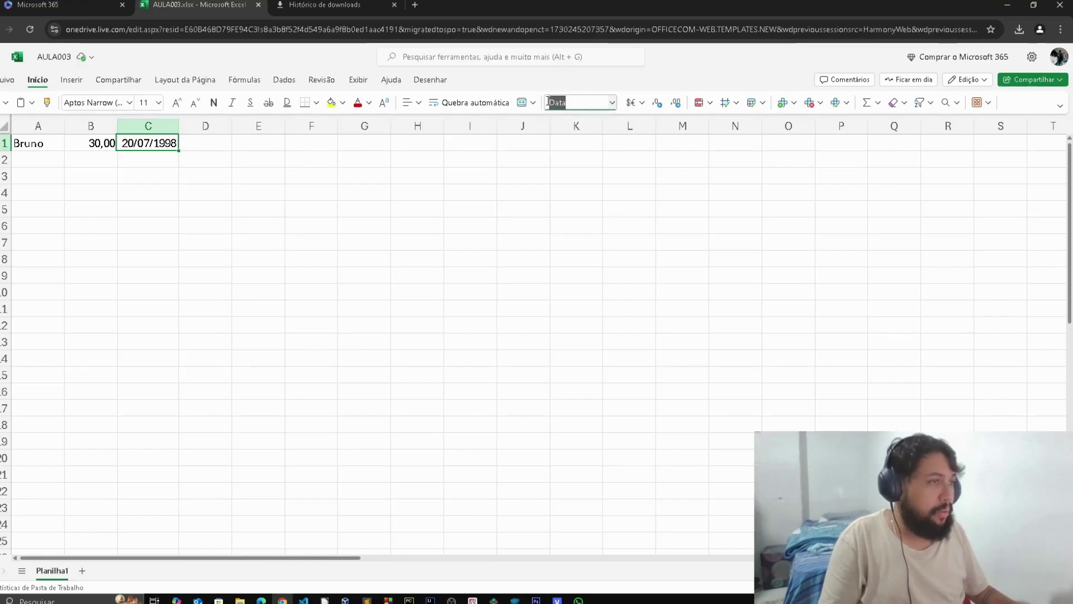
Try to replace the date in C1 by entering 07 and browsing the date picker back through earlier months.
{"action": "left_click", "coordinate": [162, 144]}
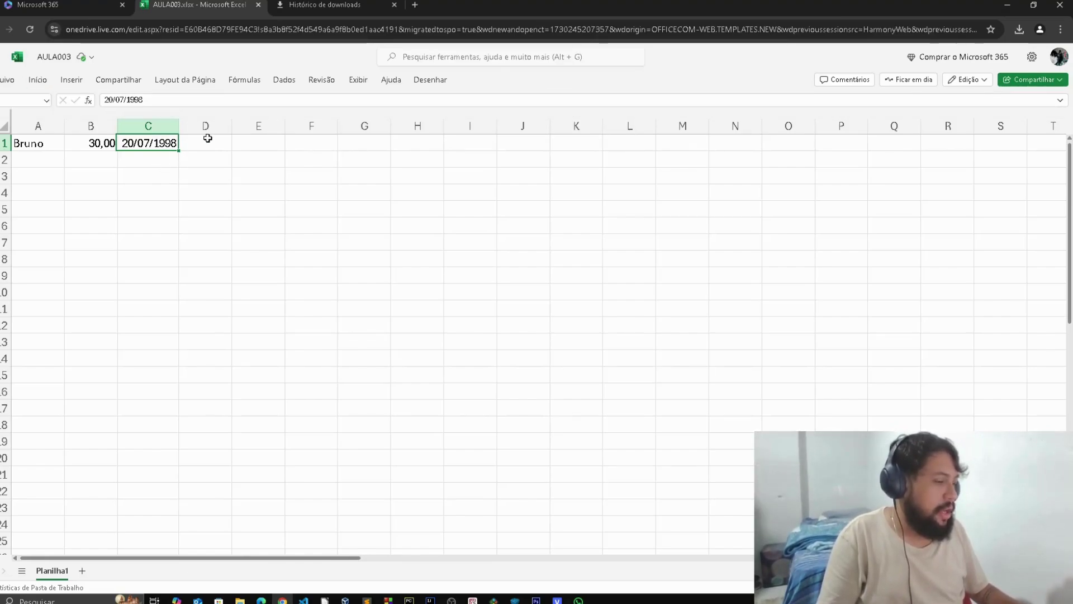
{"action": "type", "text": "06/"}
{"action": "key", "text": "BackSpace"}
{"action": "key", "text": "BackSpace"}
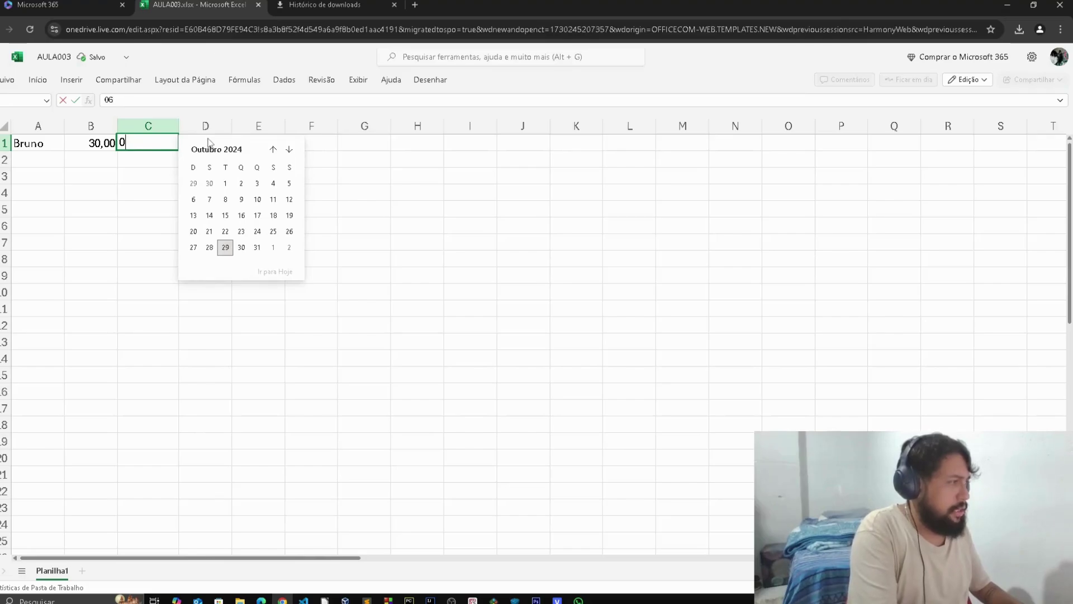
{"action": "left_click", "coordinate": [272, 149]}
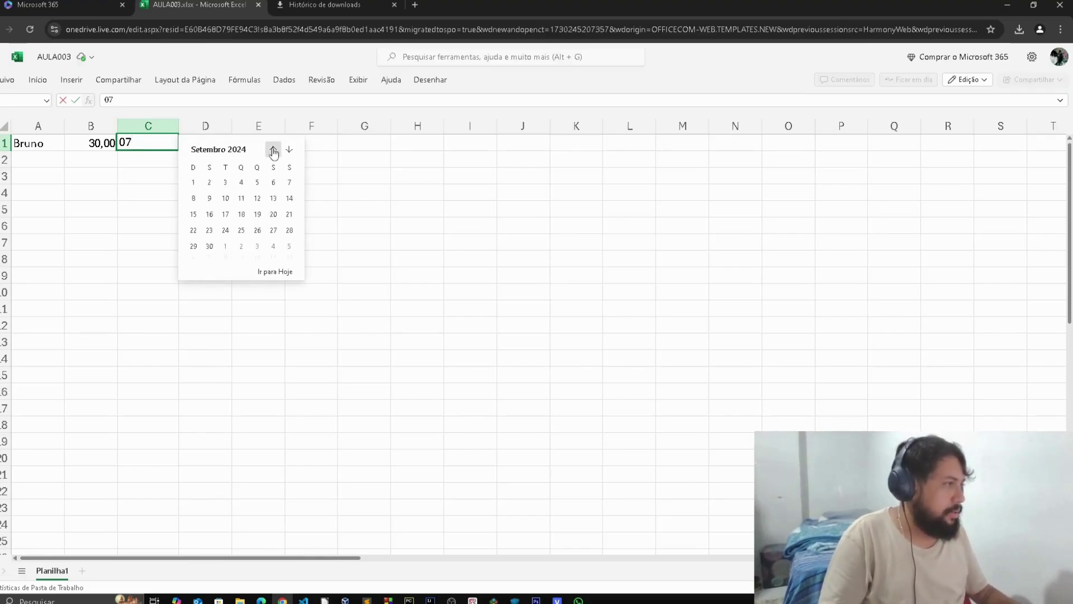
{"action": "left_click", "coordinate": [272, 149]}
{"action": "left_click", "coordinate": [273, 149]}
{"action": "left_click", "coordinate": [272, 149]}
{"action": "left_click", "coordinate": [273, 149]}
{"action": "left_click", "coordinate": [272, 149]}
{"action": "left_click", "coordinate": [273, 149]}
{"action": "left_click", "coordinate": [273, 150]}
{"action": "left_click", "coordinate": [274, 149]}
{"action": "left_click", "coordinate": [273, 149]}
{"action": "left_click", "coordinate": [274, 149]}
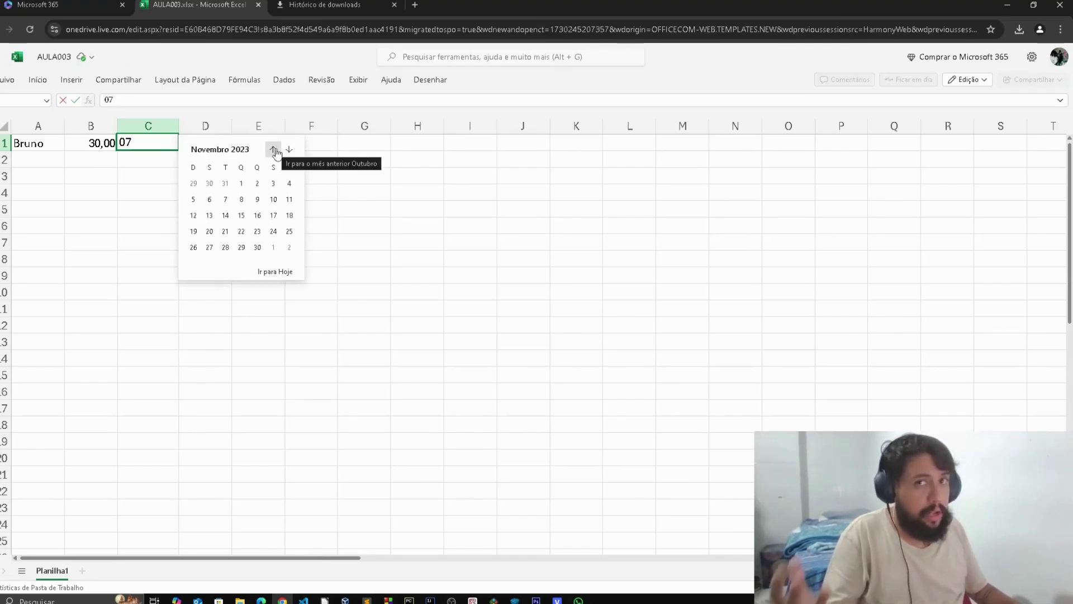
{"action": "left_click", "coordinate": [274, 149]}
{"action": "left_click", "coordinate": [273, 149]}
{"action": "left_click", "coordinate": [274, 150]}
{"action": "left_click", "coordinate": [469, 226]}
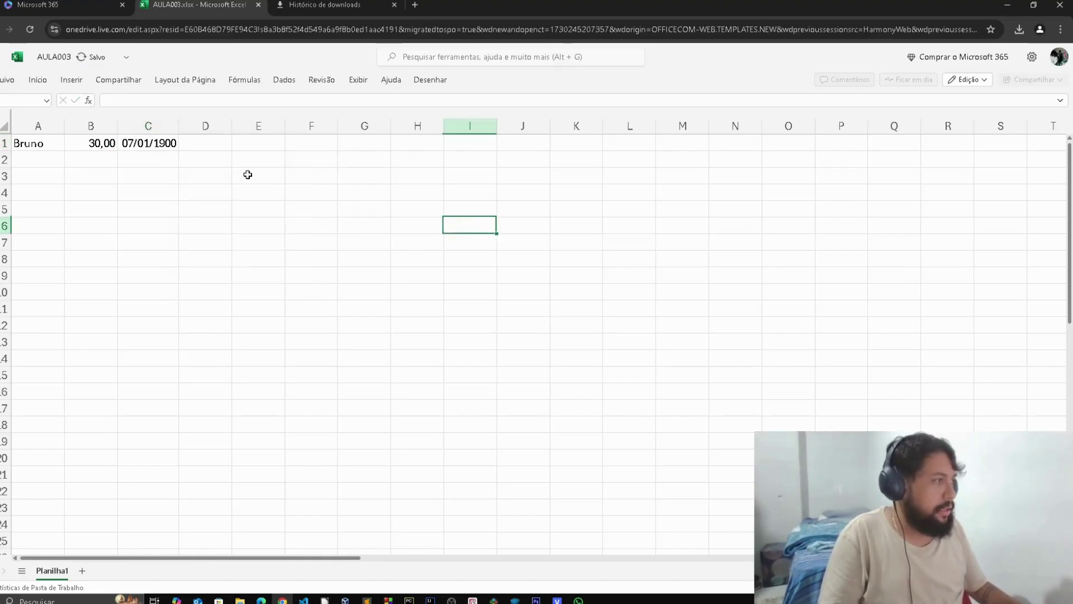
Clear the contents of cell C1 and reset its number format to General (Geral).
{"action": "left_click", "coordinate": [159, 146]}
{"action": "key", "text": "Delete"}
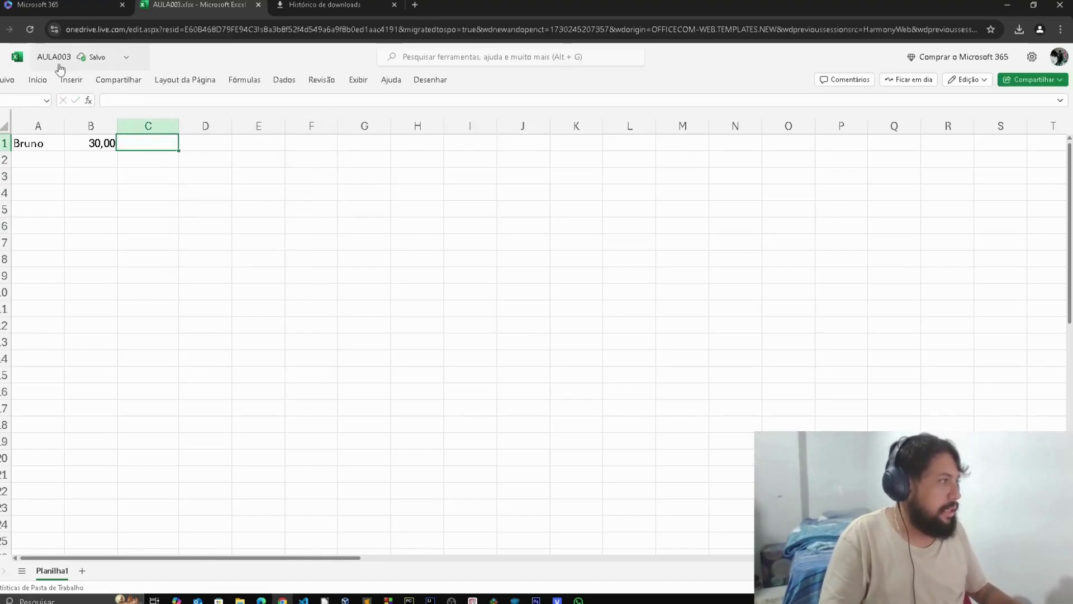
{"action": "left_click", "coordinate": [38, 79]}
{"action": "left_click", "coordinate": [611, 103]}
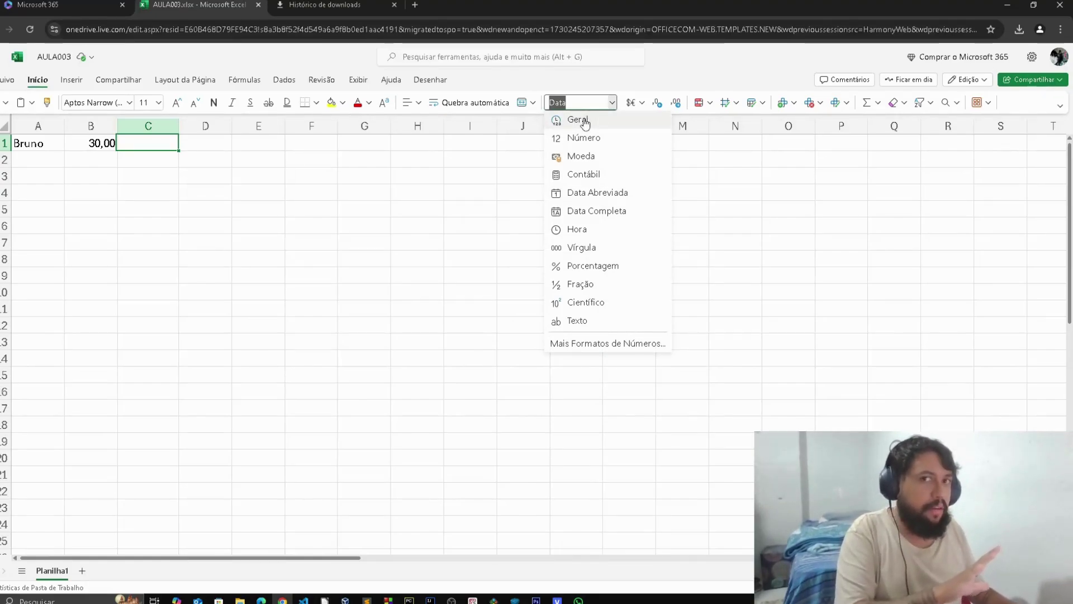
{"action": "left_click", "coordinate": [576, 120]}
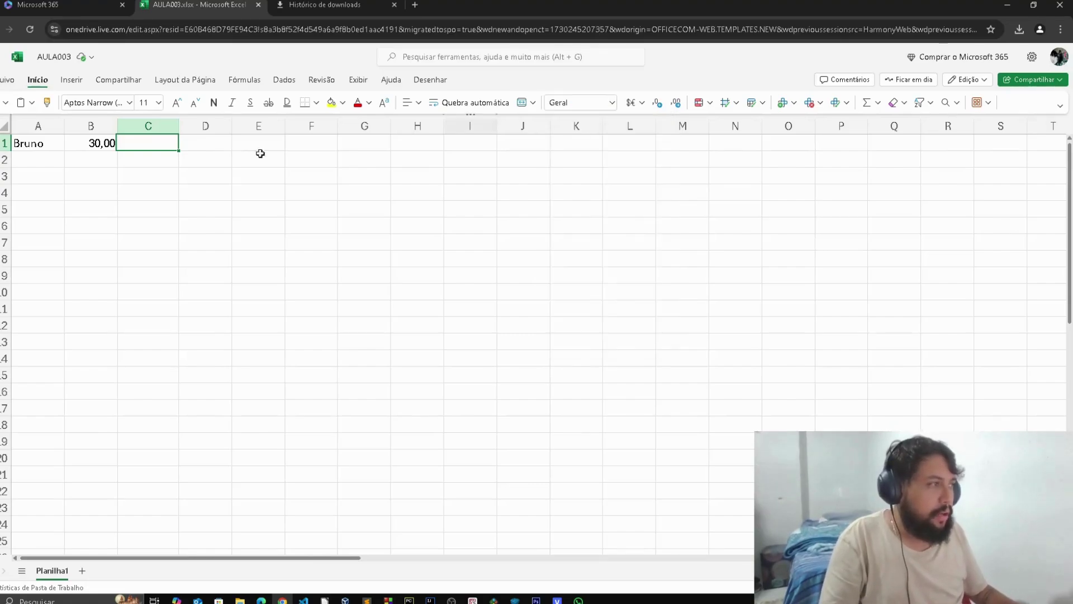
Enter the time 07:30 in cell C1.
{"action": "left_click", "coordinate": [163, 146]}
{"action": "type", "text": "0"}
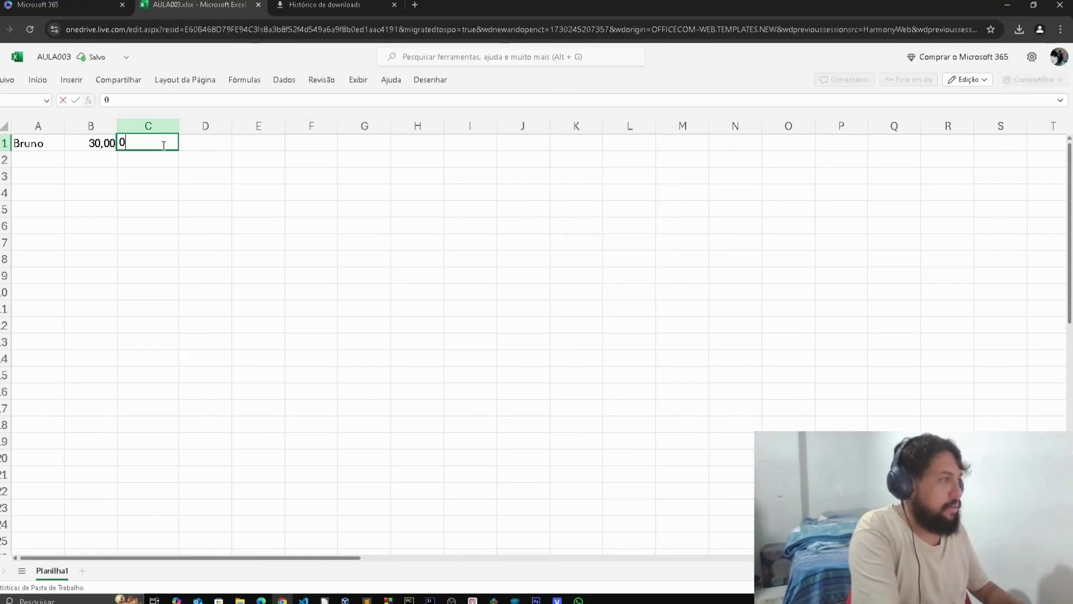
{"action": "type", "text": "8:30"}
{"action": "key", "text": "Return"}
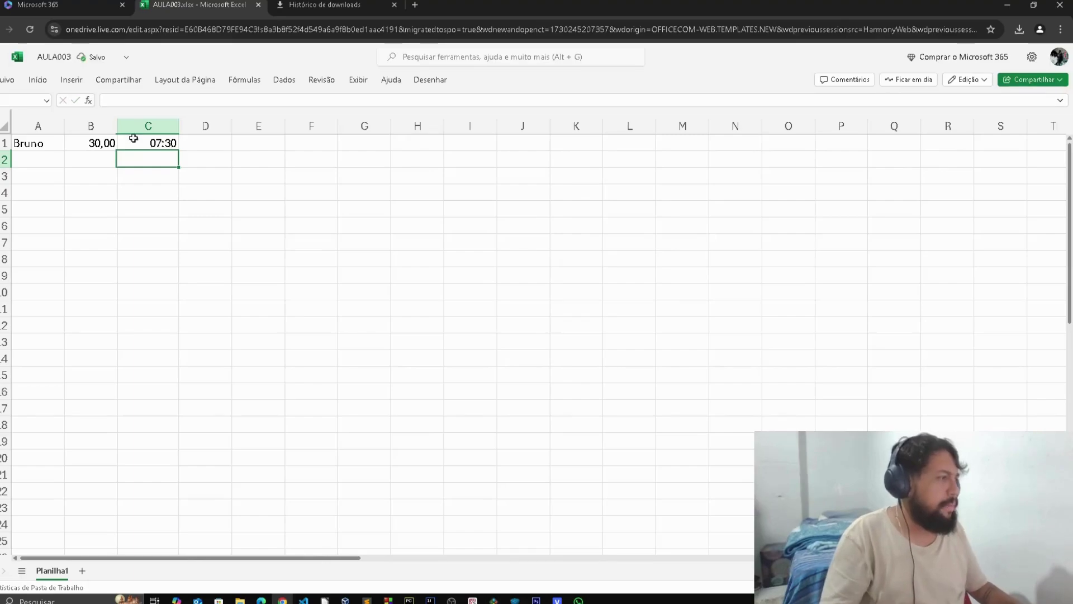
Apply the Time (Hora) number format to cell C1.
{"action": "left_click", "coordinate": [137, 141]}
{"action": "left_click", "coordinate": [40, 83]}
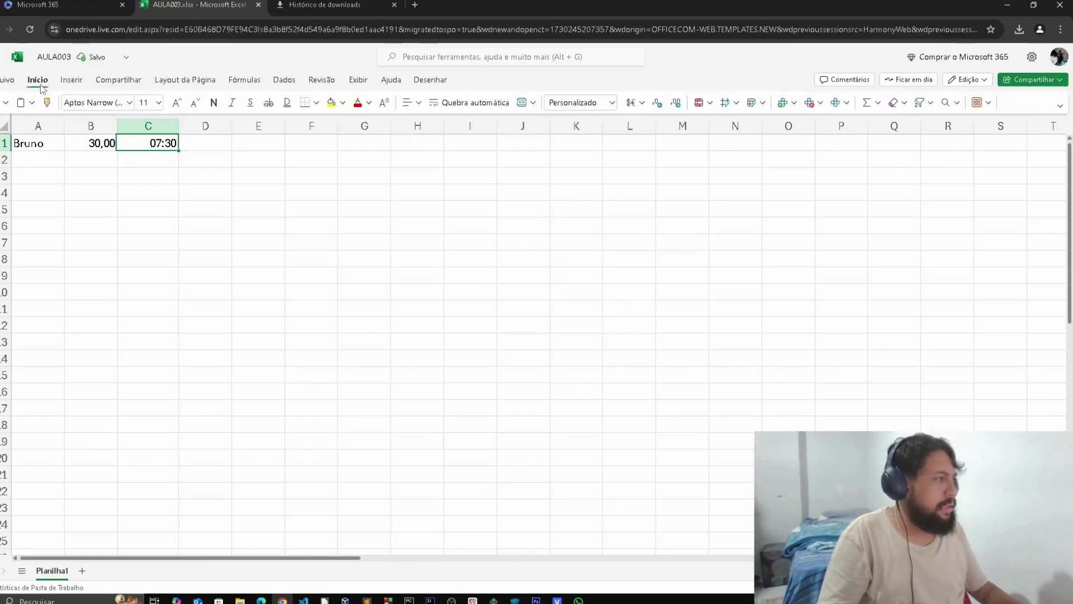
{"action": "left_click", "coordinate": [611, 102]}
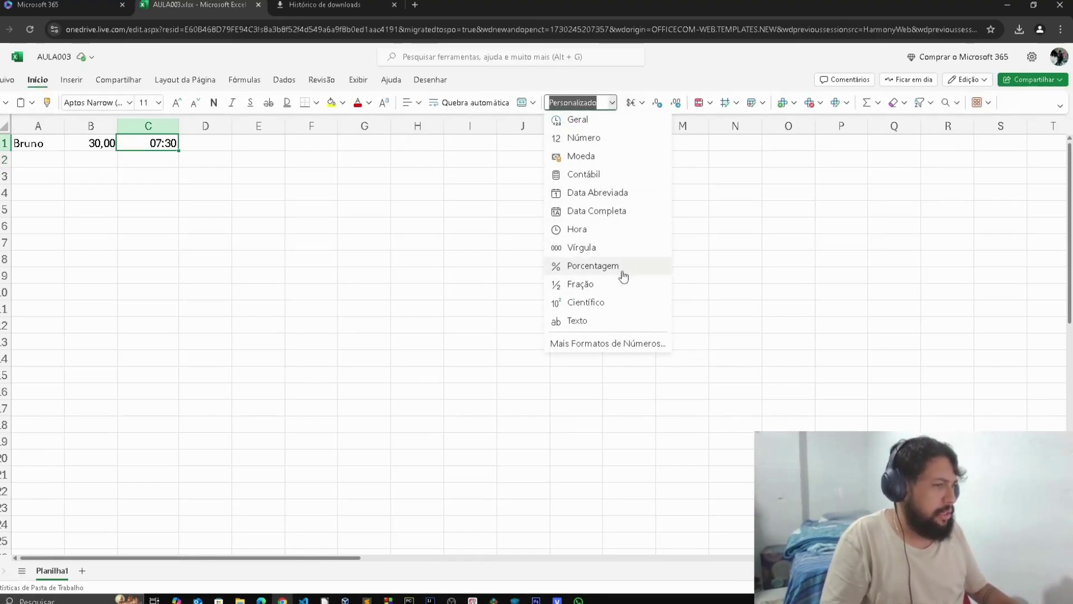
{"action": "left_click", "coordinate": [584, 229]}
{"action": "left_click", "coordinate": [162, 144]}
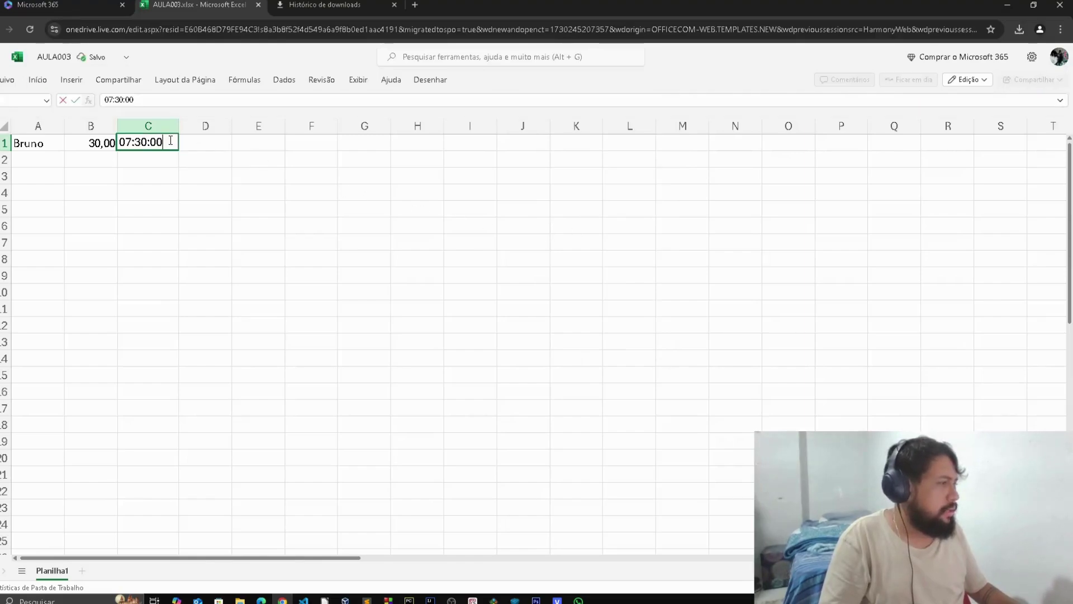
Set C1's time type to 13:30 in the additional number format options, and close them.
{"action": "left_click", "coordinate": [38, 79]}
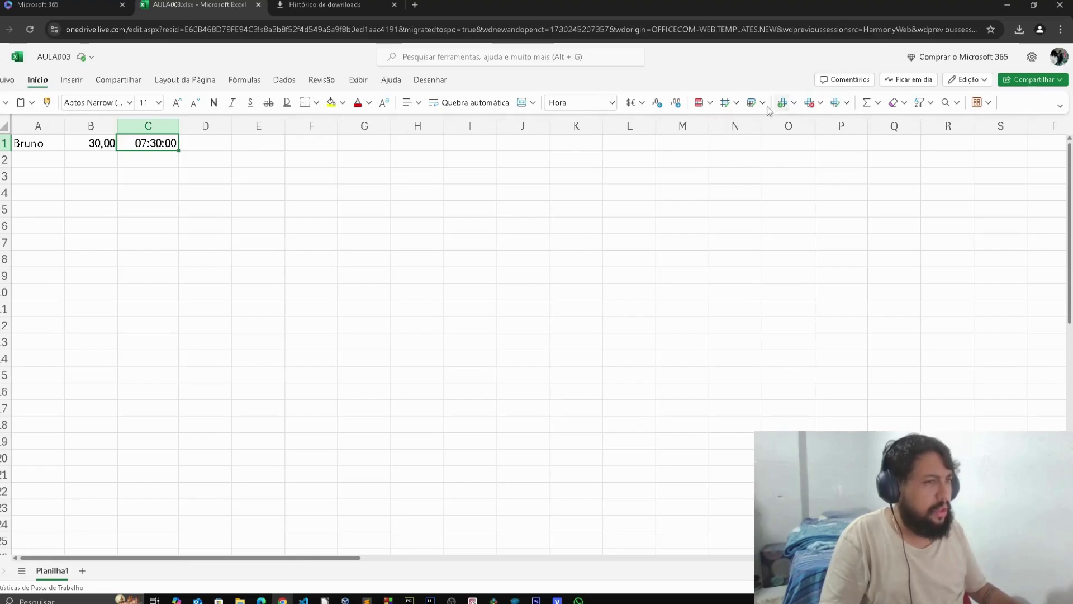
{"action": "left_click", "coordinate": [611, 103]}
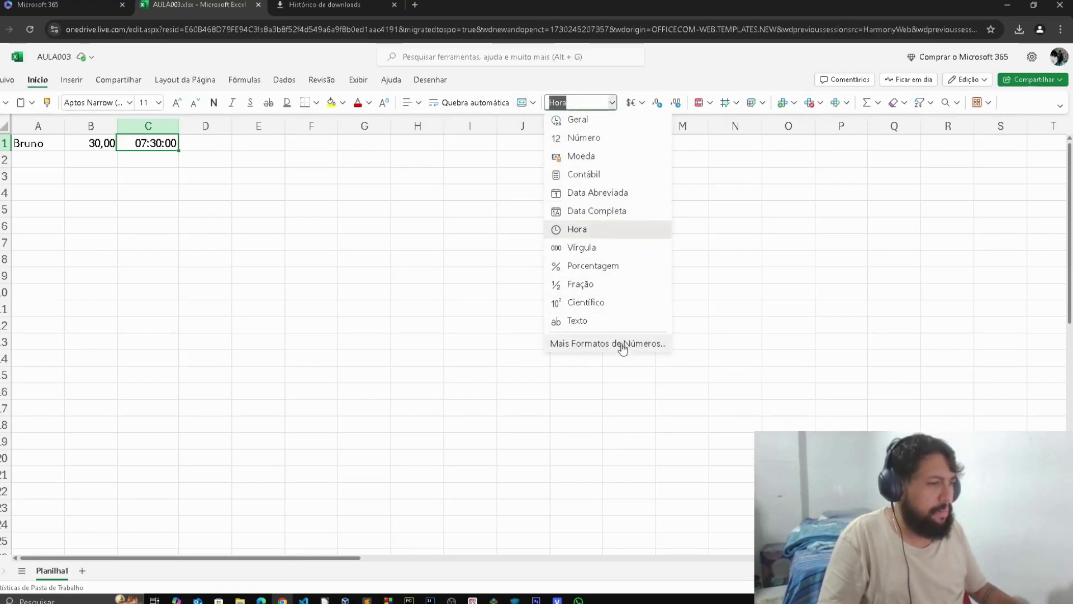
{"action": "left_click", "coordinate": [618, 343]}
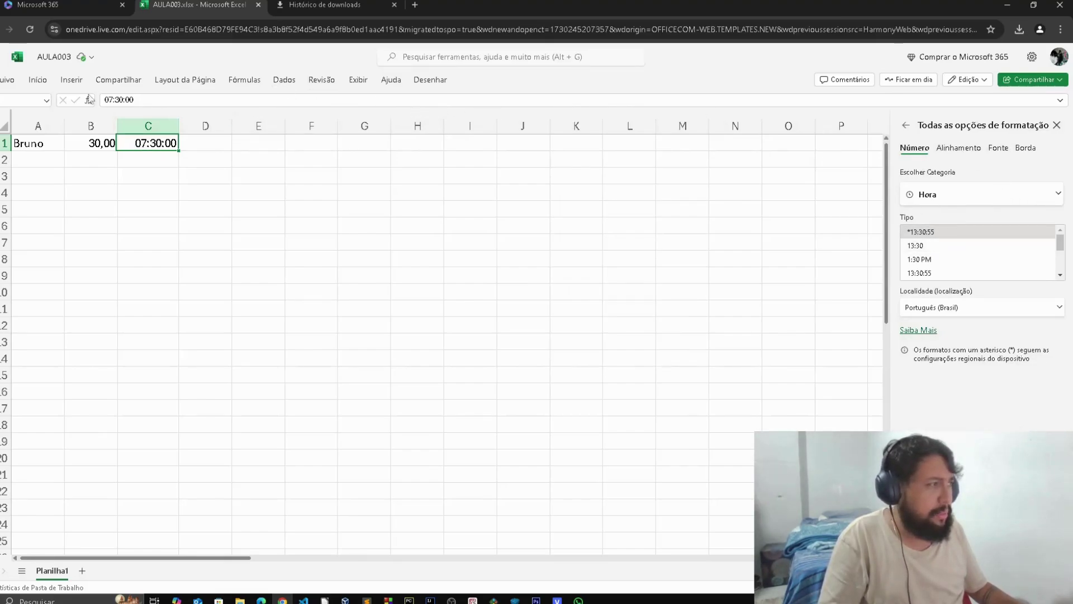
{"action": "left_click", "coordinate": [48, 81]}
{"action": "left_click", "coordinate": [613, 103]}
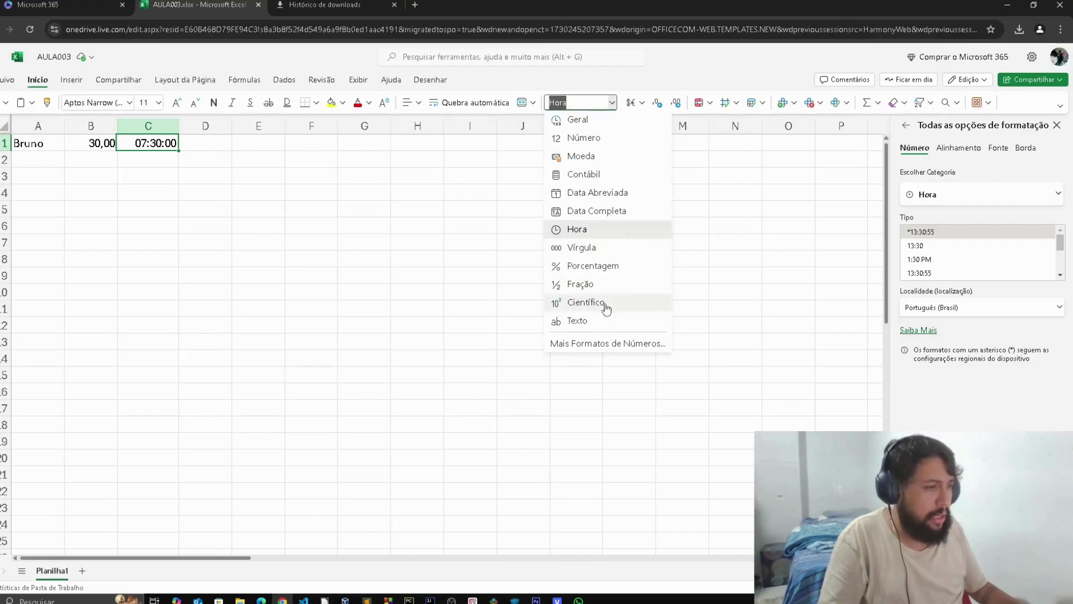
{"action": "left_click", "coordinate": [929, 246]}
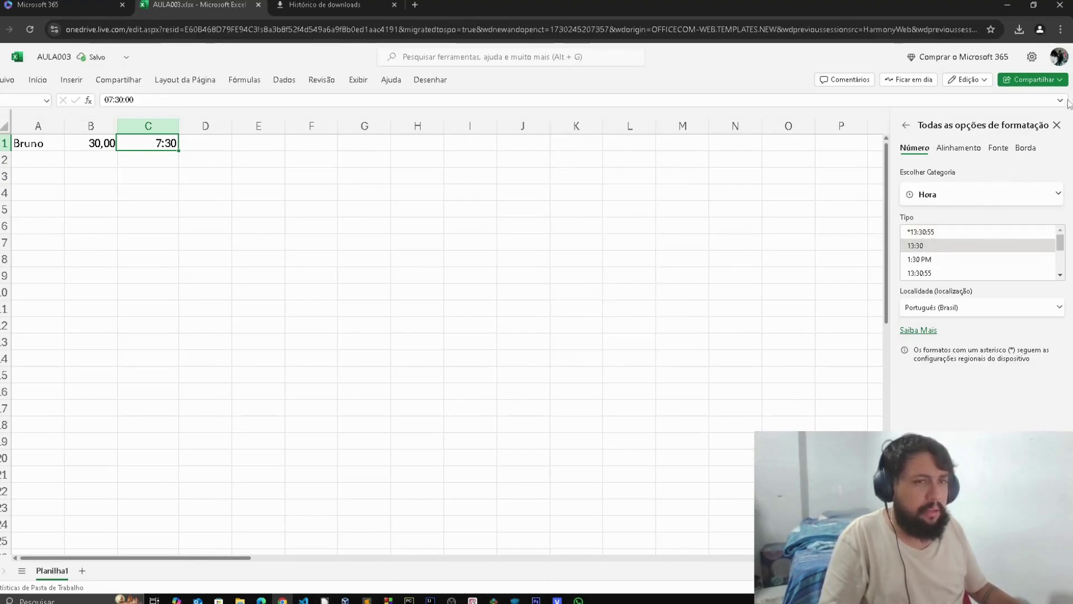
{"action": "left_click", "coordinate": [1057, 125]}
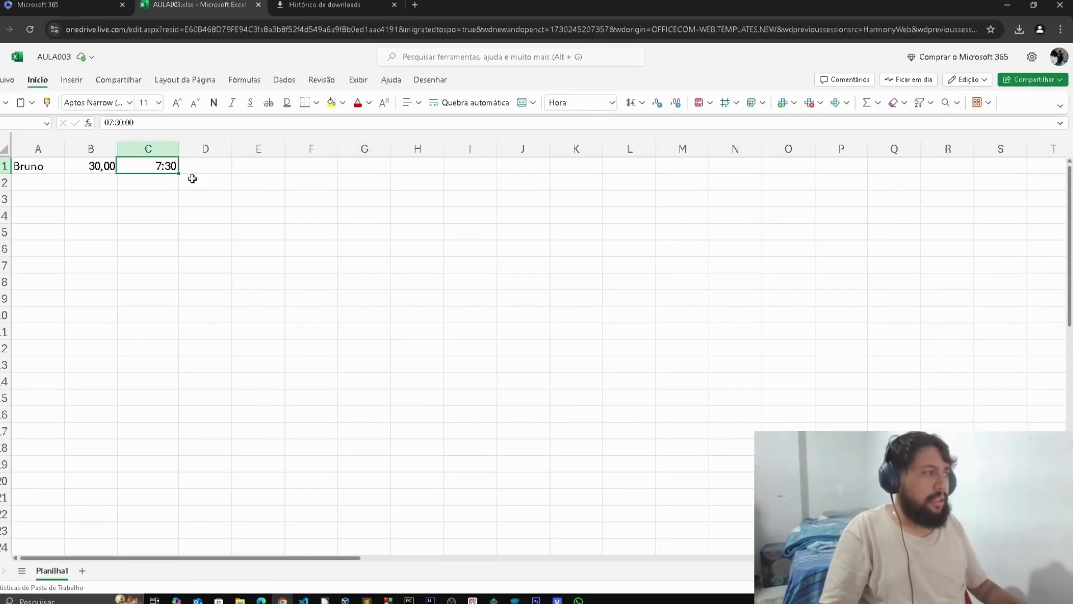
{"action": "key", "text": "shift+Left"}
{"action": "key", "text": "shift+Left"}
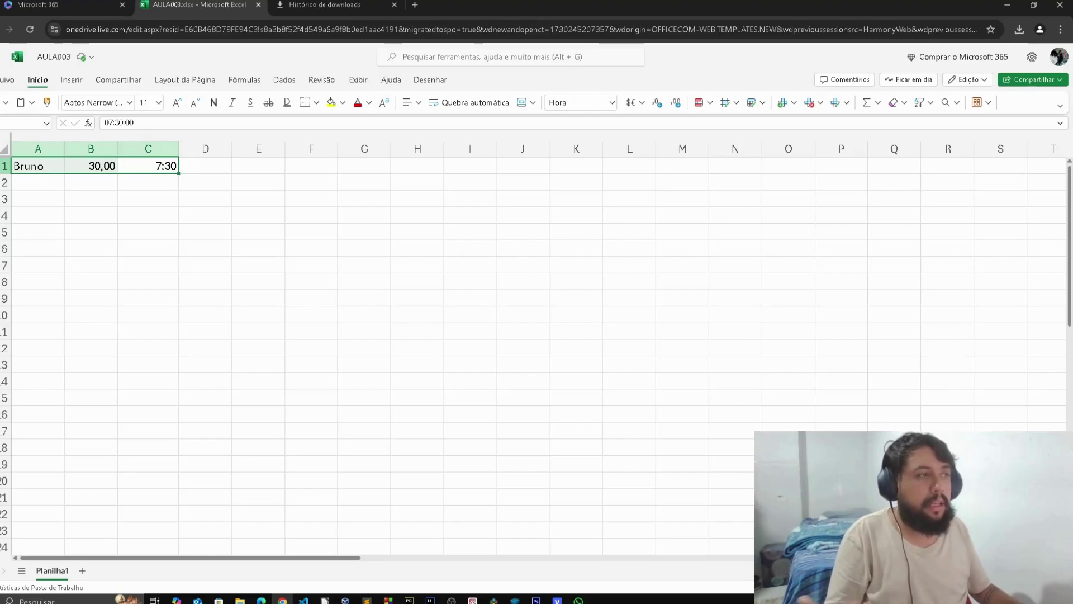
{"action": "left_click", "coordinate": [147, 201]}
{"action": "left_click", "coordinate": [144, 170]}
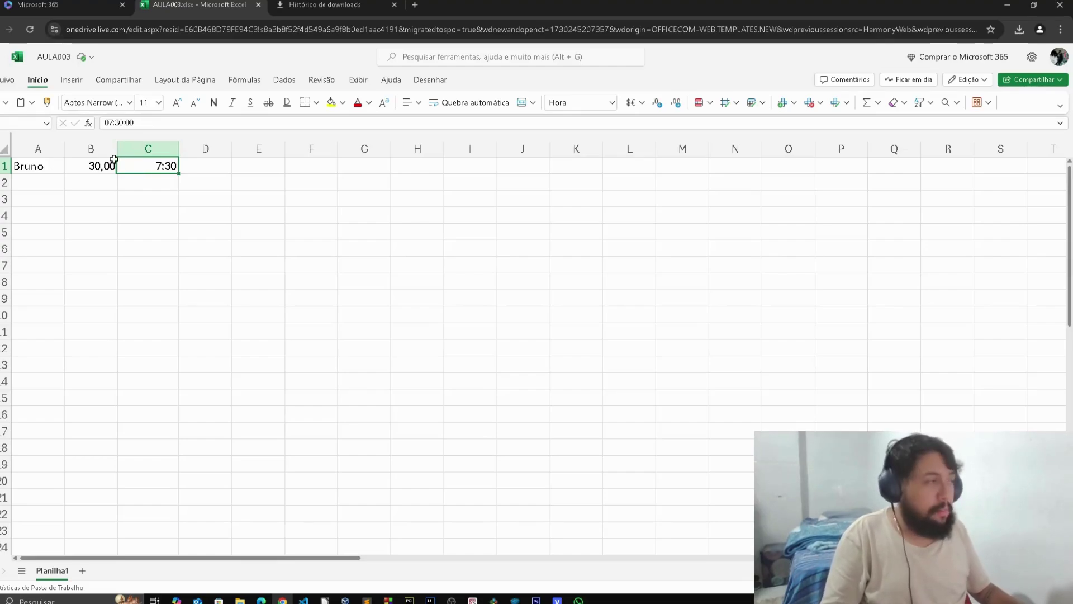
Reduce the number in B1 by two decimal places so it displays as a whole number.
{"action": "left_click", "coordinate": [92, 166]}
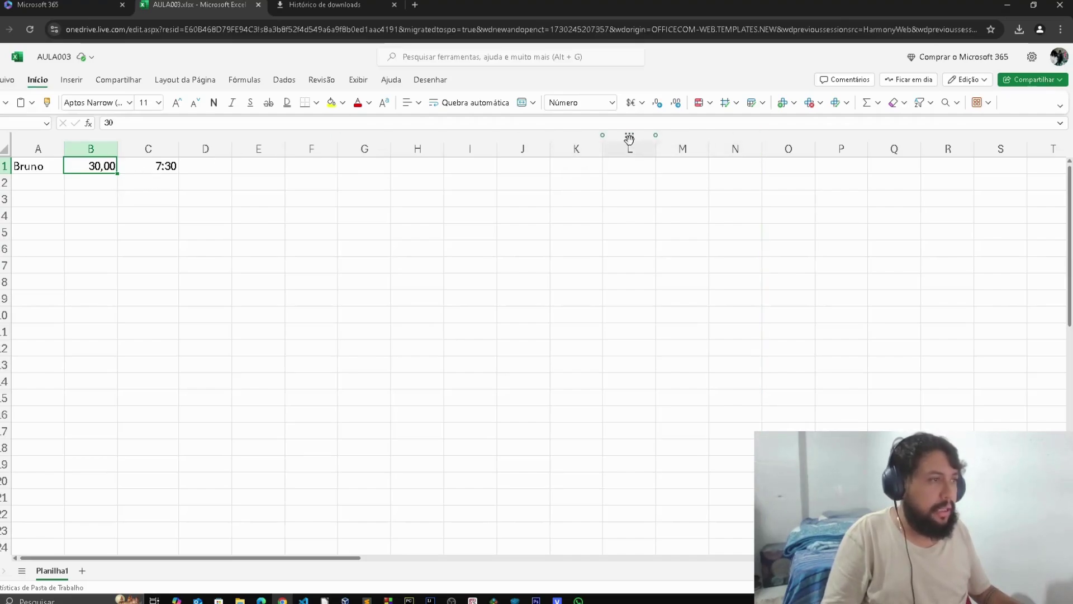
{"action": "left_click", "coordinate": [658, 105]}
{"action": "left_click", "coordinate": [657, 105]}
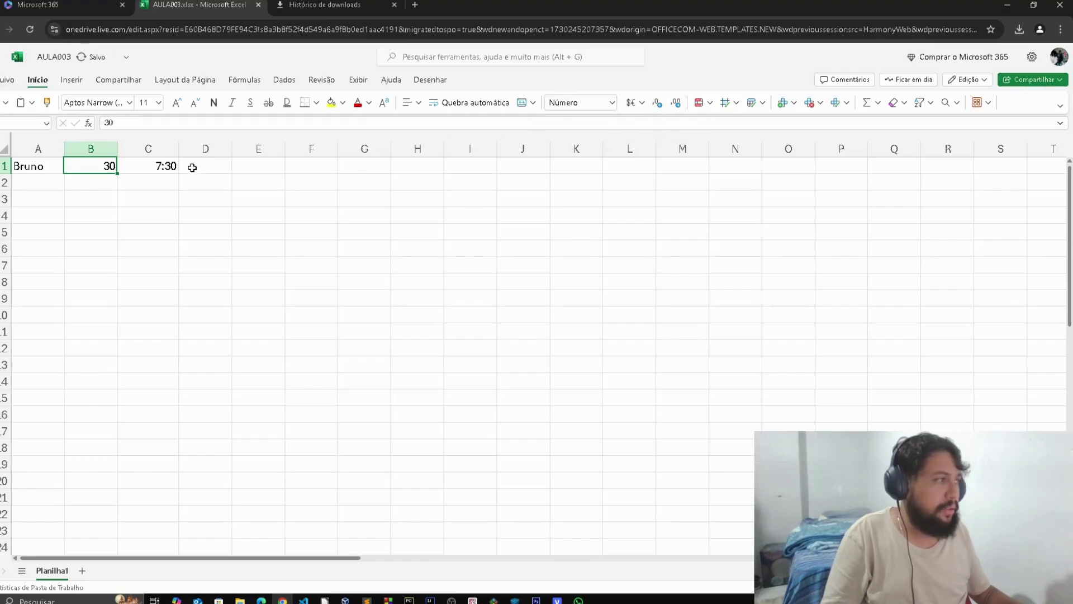
Try to decrease the decimal places of the time in C1.
{"action": "left_click", "coordinate": [148, 212]}
{"action": "left_click", "coordinate": [153, 165]}
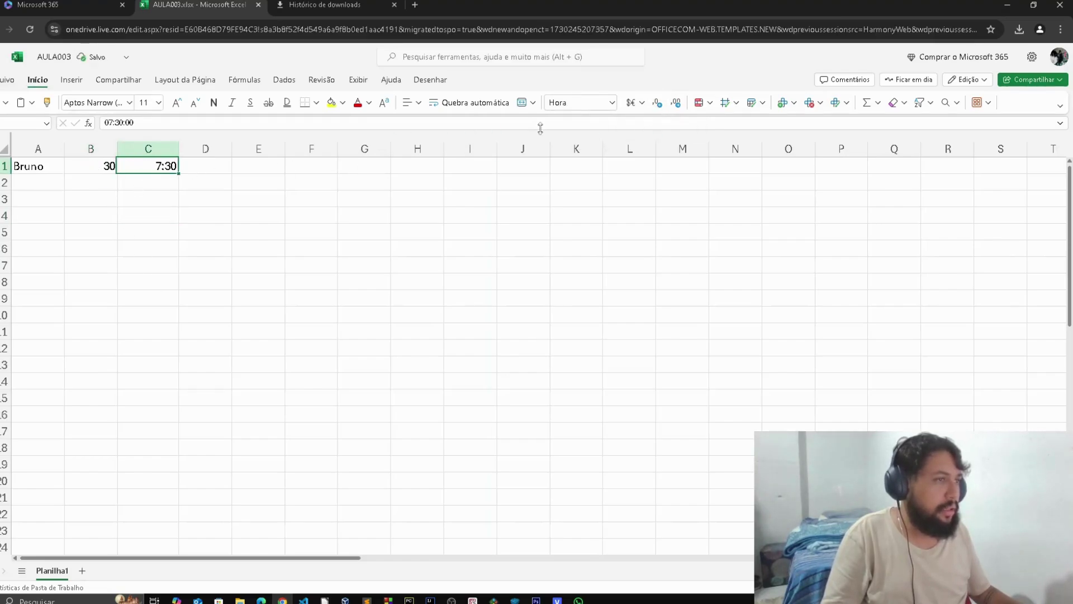
{"action": "left_click", "coordinate": [663, 106]}
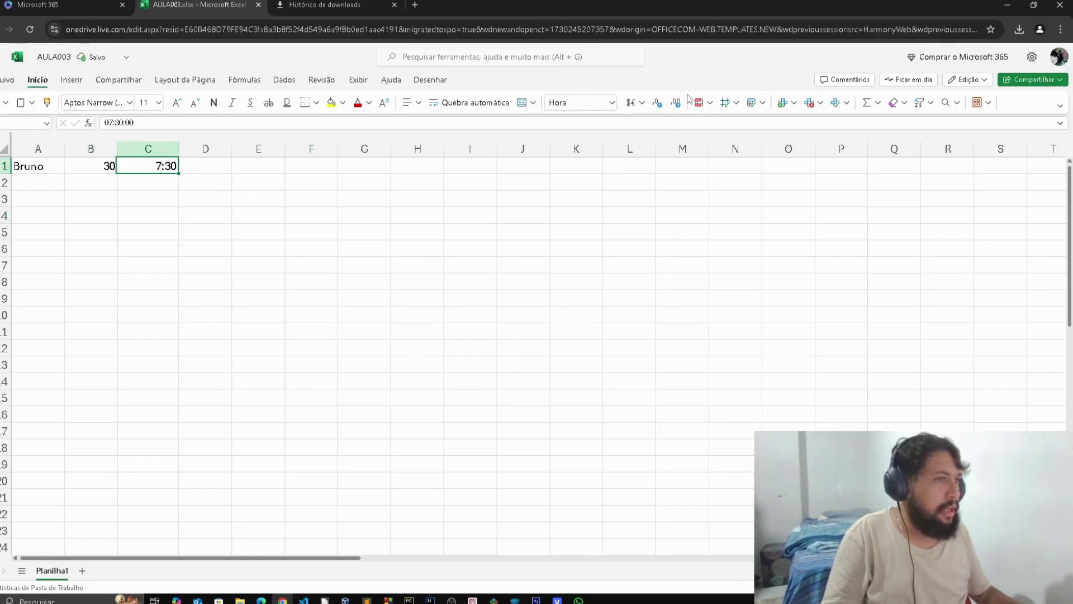
{"action": "left_click", "coordinate": [657, 103]}
{"action": "left_click", "coordinate": [258, 215]}
{"action": "left_click", "coordinate": [93, 170]}
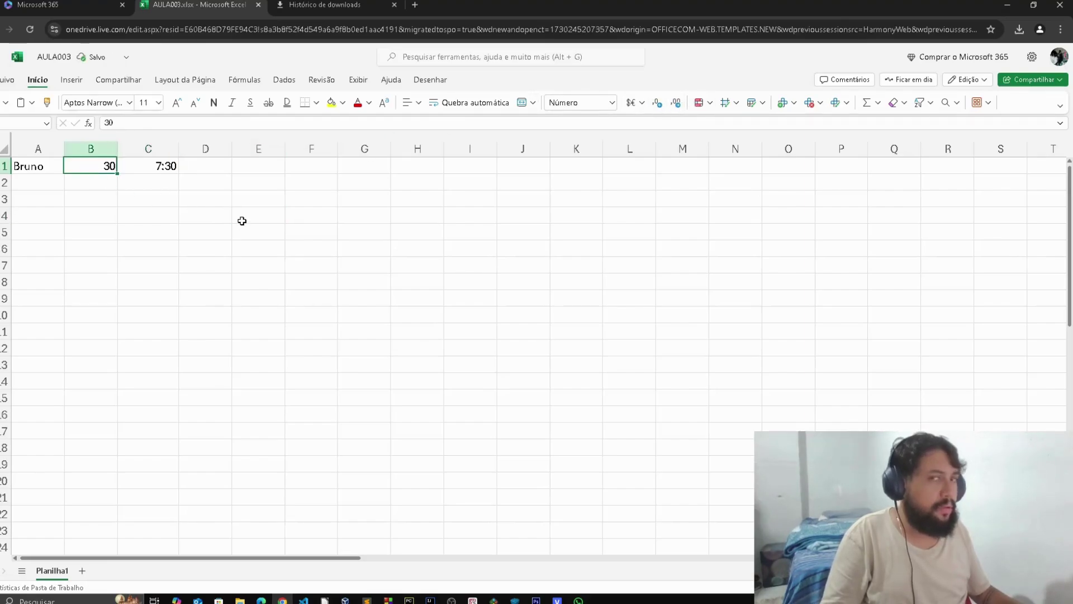
{"action": "left_click", "coordinate": [246, 246]}
{"action": "left_click", "coordinate": [47, 170]}
{"action": "left_click", "coordinate": [215, 233]}
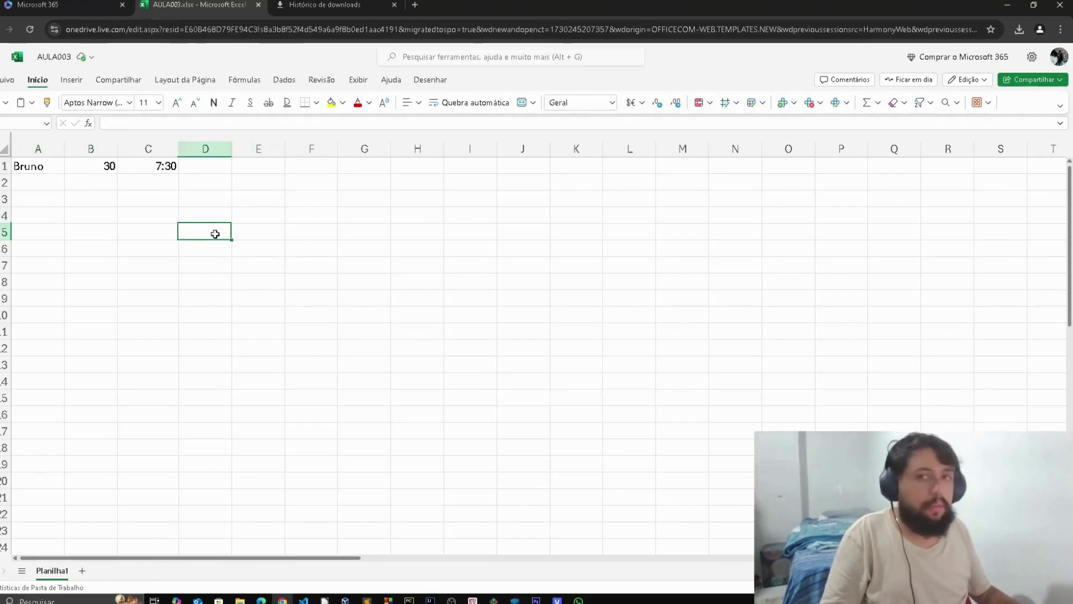